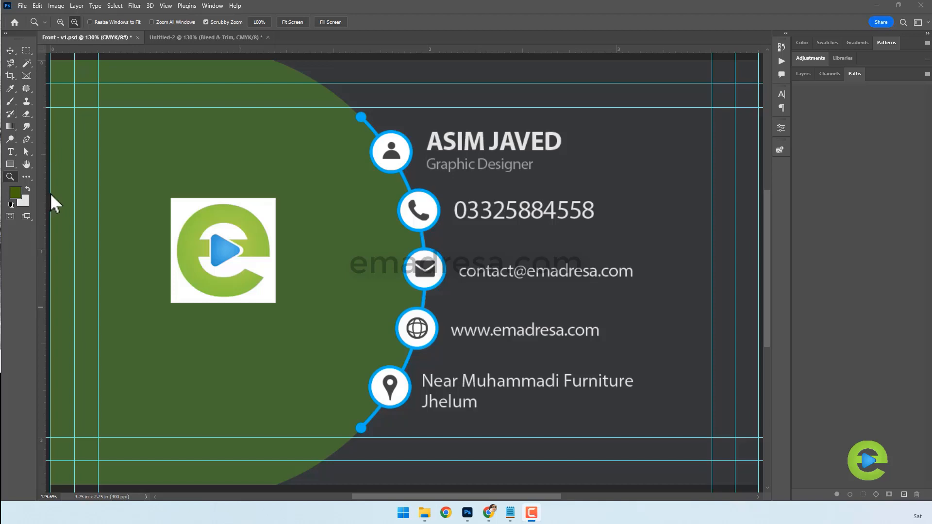
In the Untitled-2 document, set the foreground colour to dark grey and fill the Background layer with it.
click(204, 37)
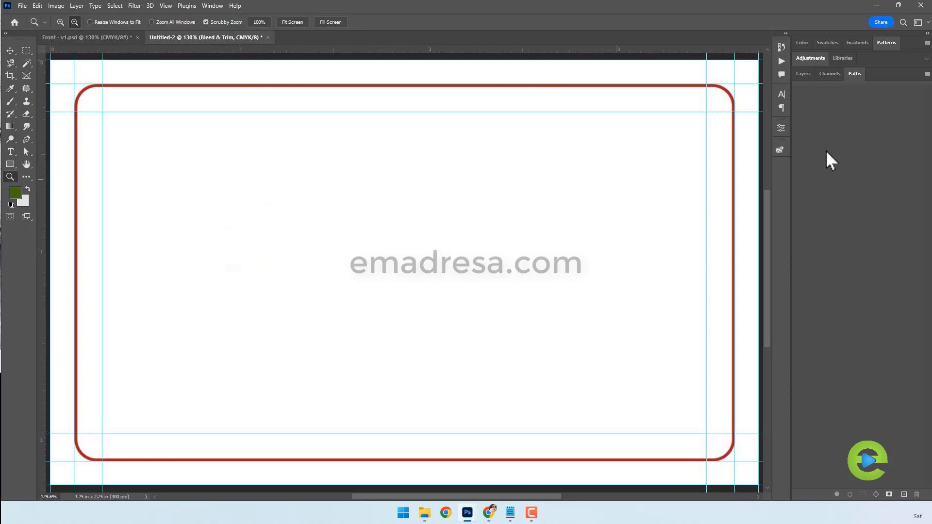
click(802, 75)
click(864, 198)
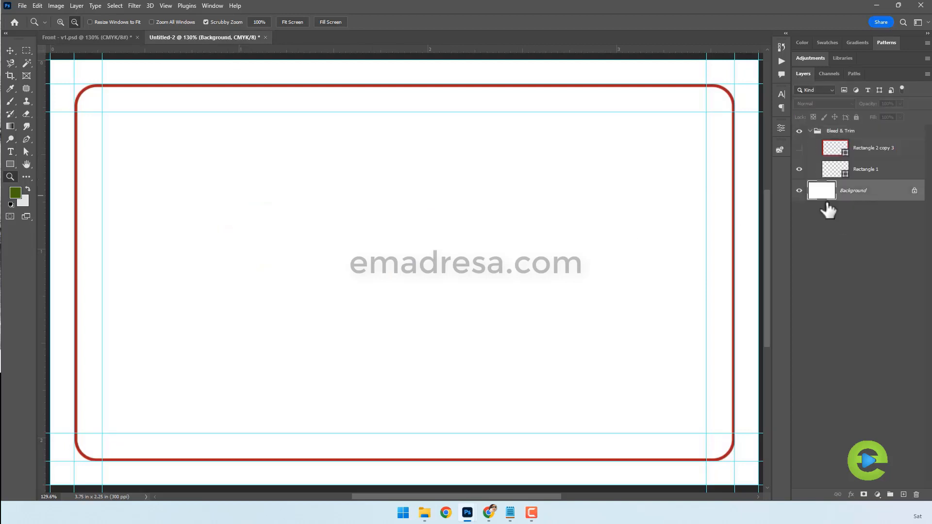
click(18, 193)
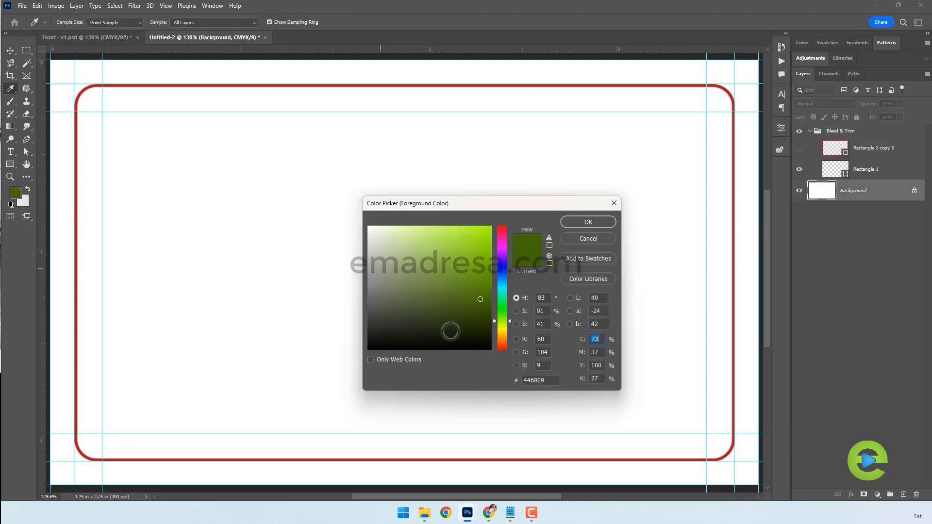
click(385, 330)
click(575, 223)
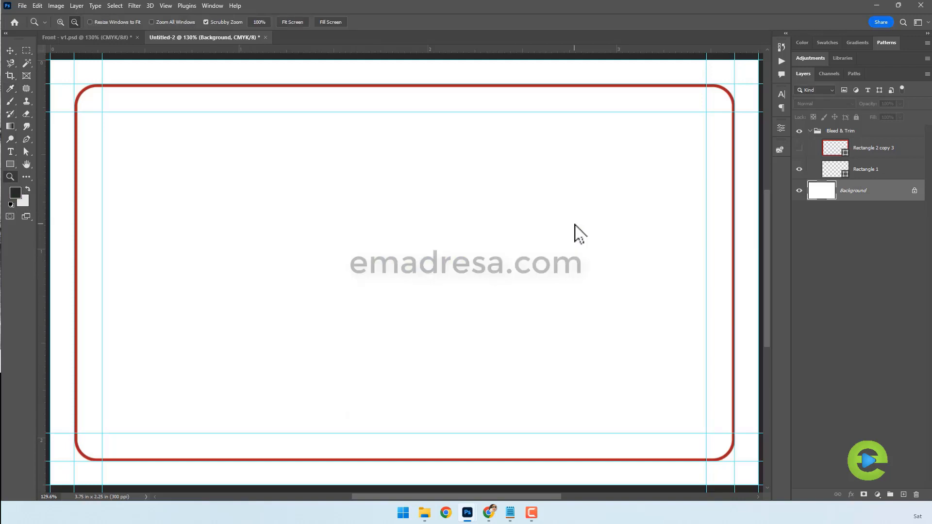
key(alt+BackSpace)
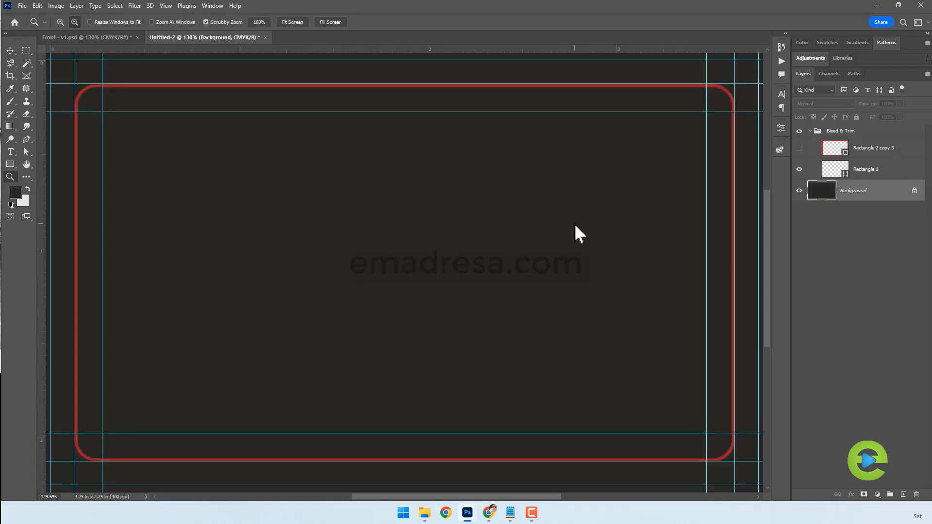
Show the Rectangle 2 copy 3 bleed frame and hide the Rectangle 1 trim outline to inspect the bleed area.
scroll(76, 211, up, 1)
scroll(80, 218, up, 3)
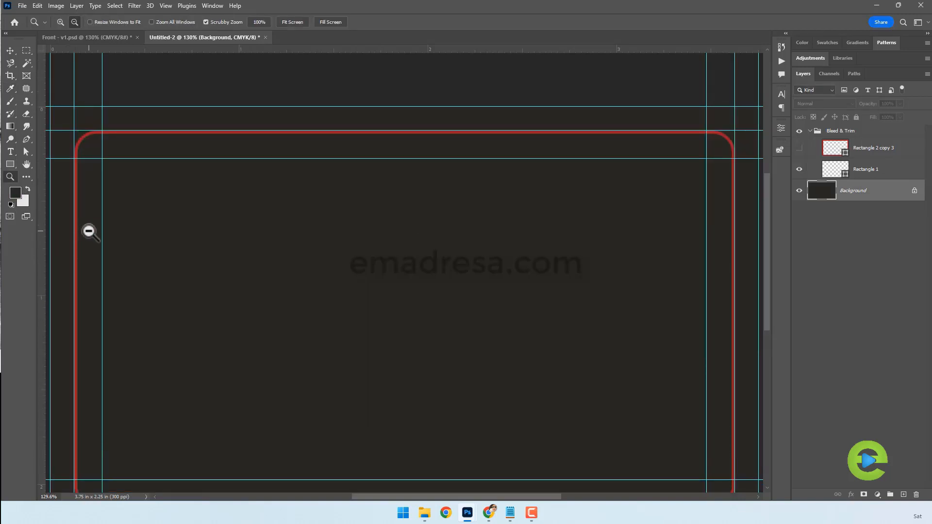
drag(409, 497, 375, 496)
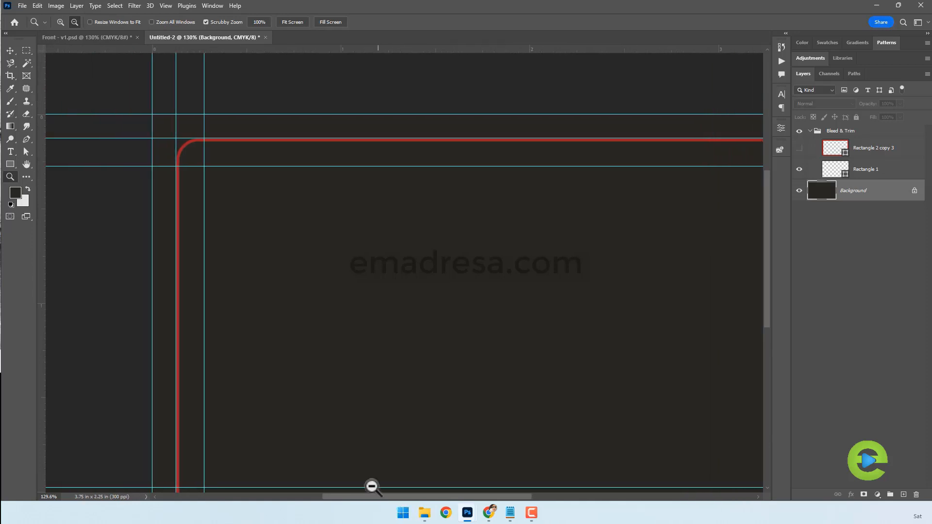
scroll(214, 304, down, 2)
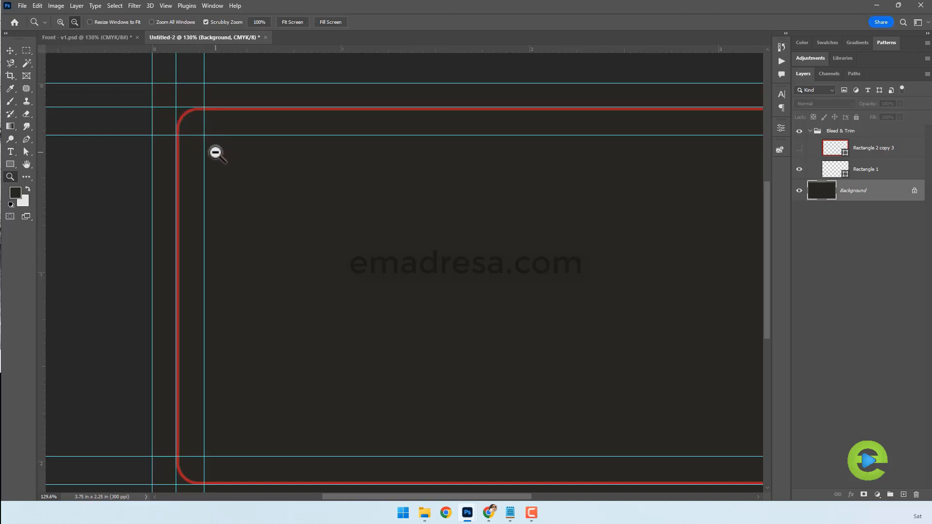
click(799, 147)
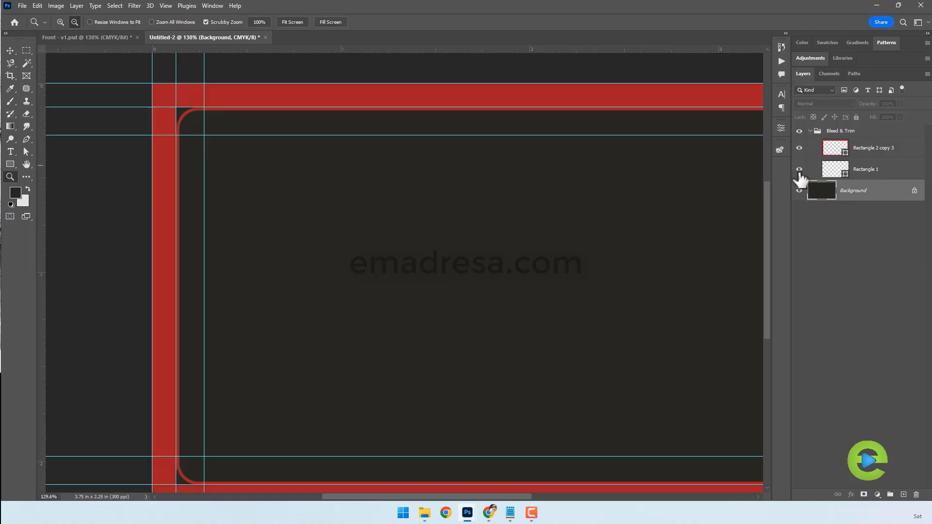
click(799, 169)
scroll(185, 140, down, 3)
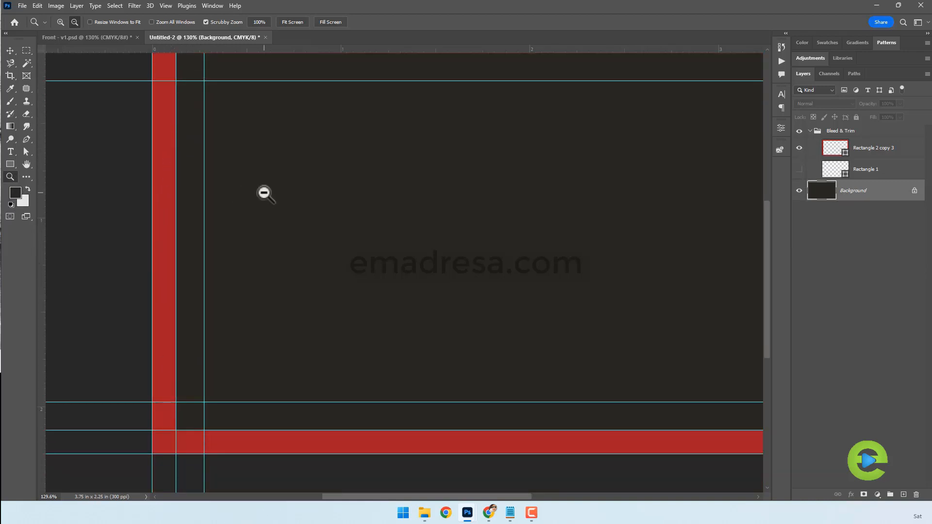
click(368, 215)
click(371, 223)
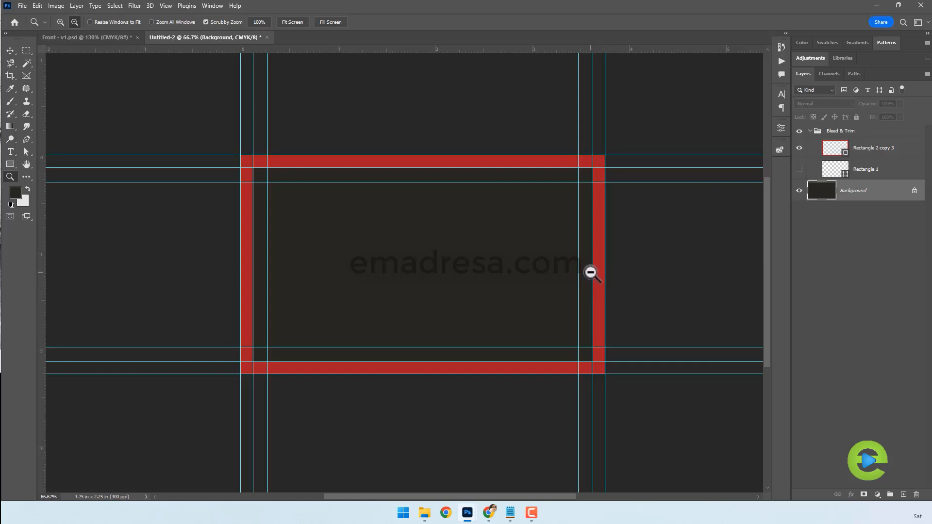
Hide the Rectangle 2 copy 3 frame and fill the Background layer with the light background colour.
click(800, 148)
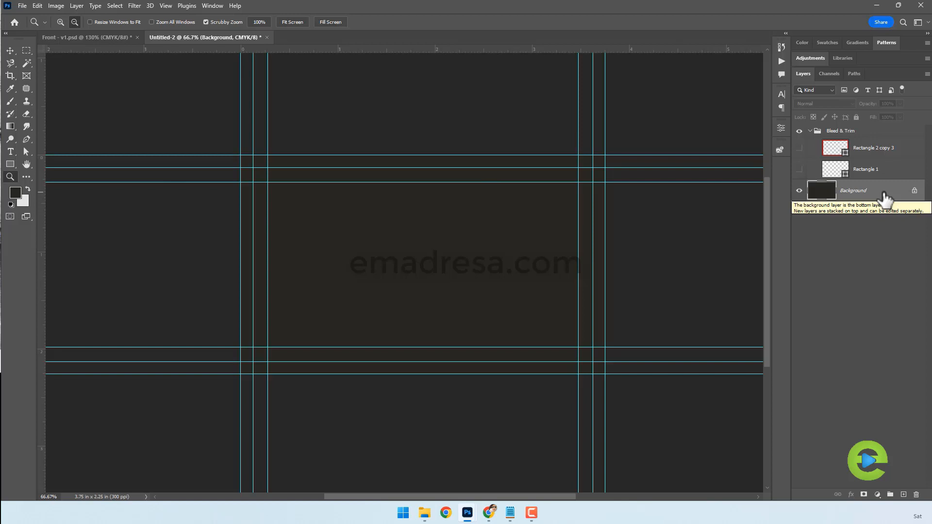
key(ctrl+BackSpace)
click(60, 22)
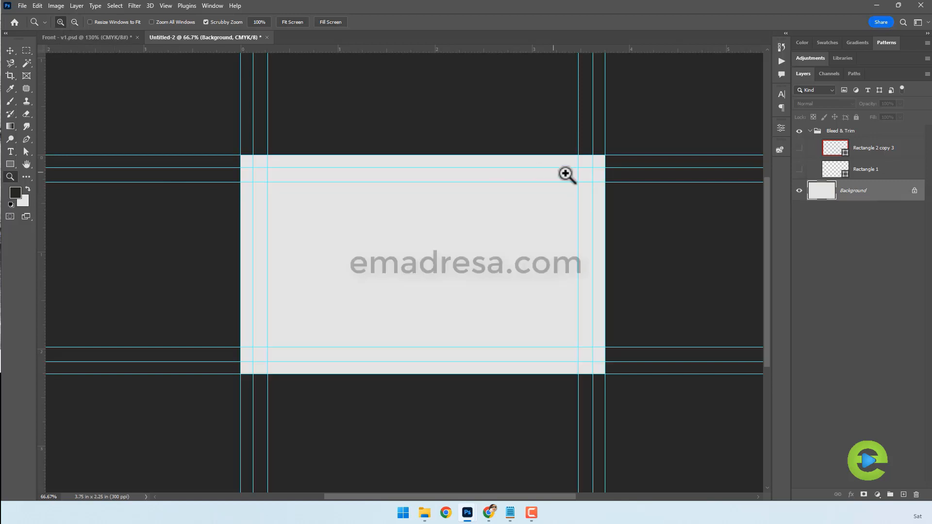
click(592, 228)
click(591, 227)
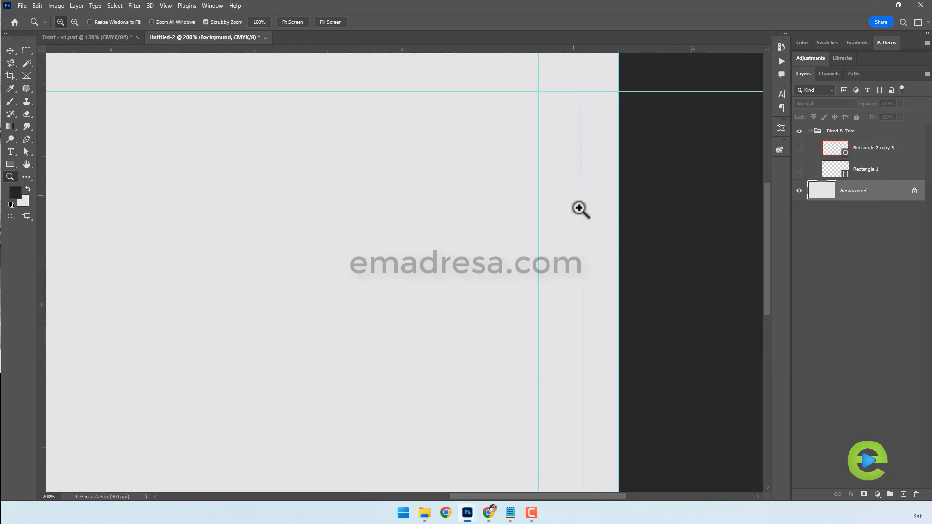
Show the Rectangle 1 trim outline and fill the Background layer with the dark foreground colour.
click(799, 169)
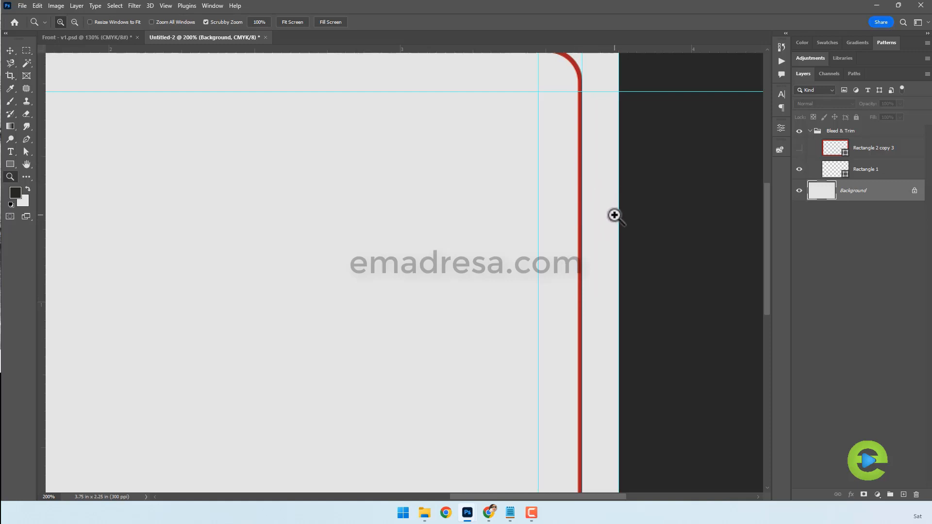
scroll(614, 215, up, 2)
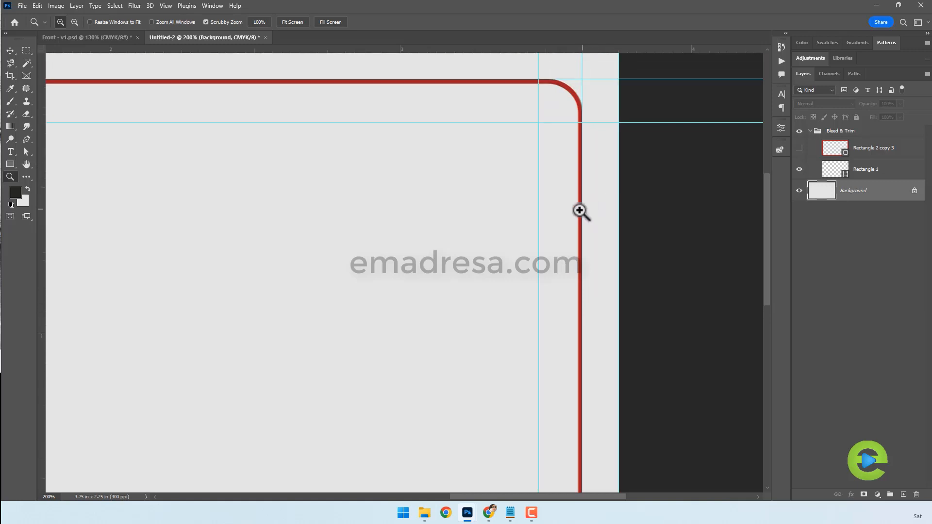
scroll(603, 210, up, 4)
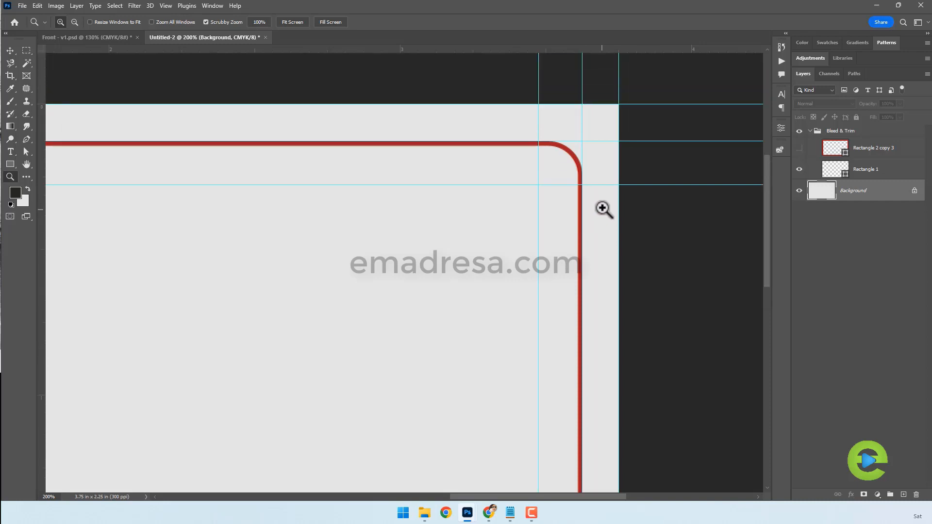
scroll(599, 198, down, 5)
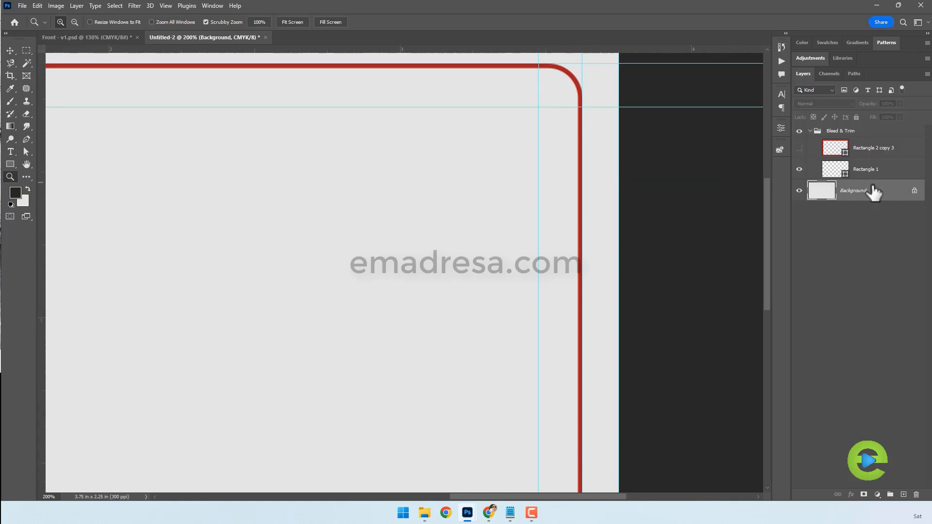
key(alt+BackSpace)
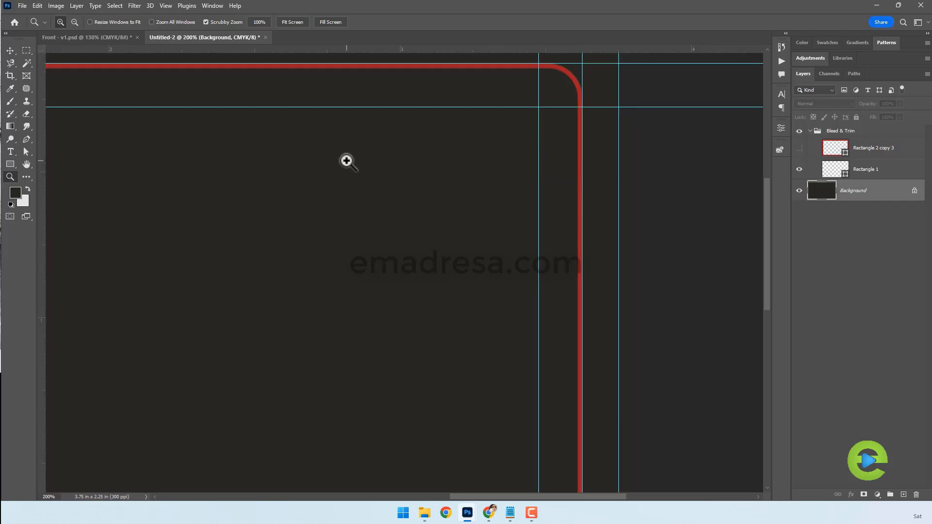
Create a new 3.75 x 2.25 inch document at 300 pixels/inch in 8-bit CMYK Color with a white background.
click(24, 6)
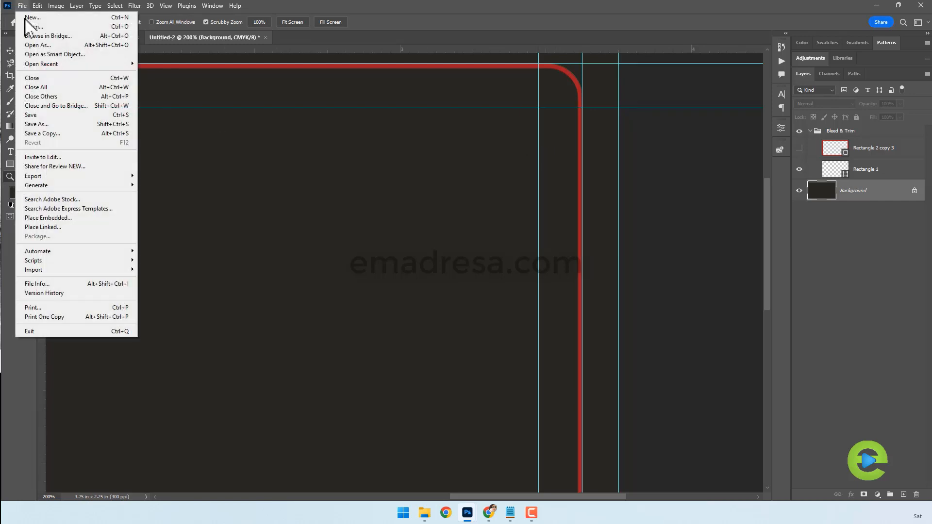
click(28, 19)
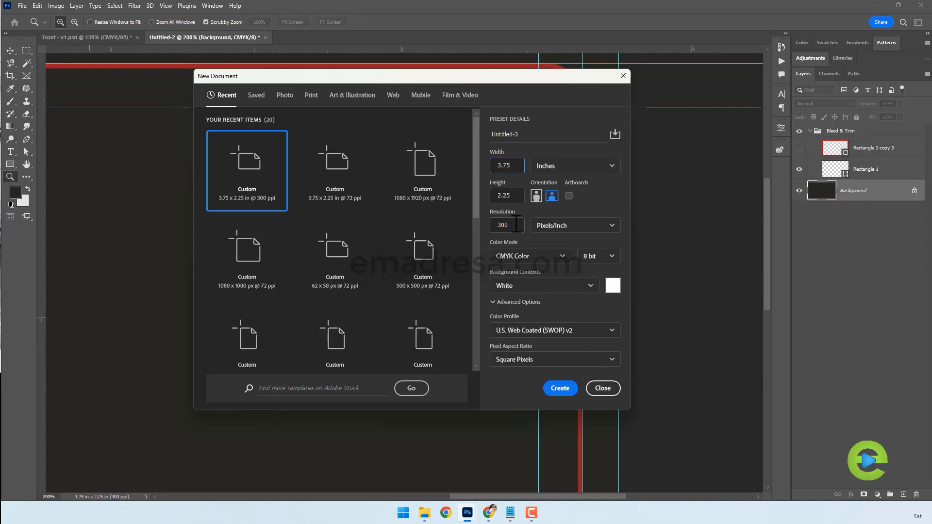
click(538, 259)
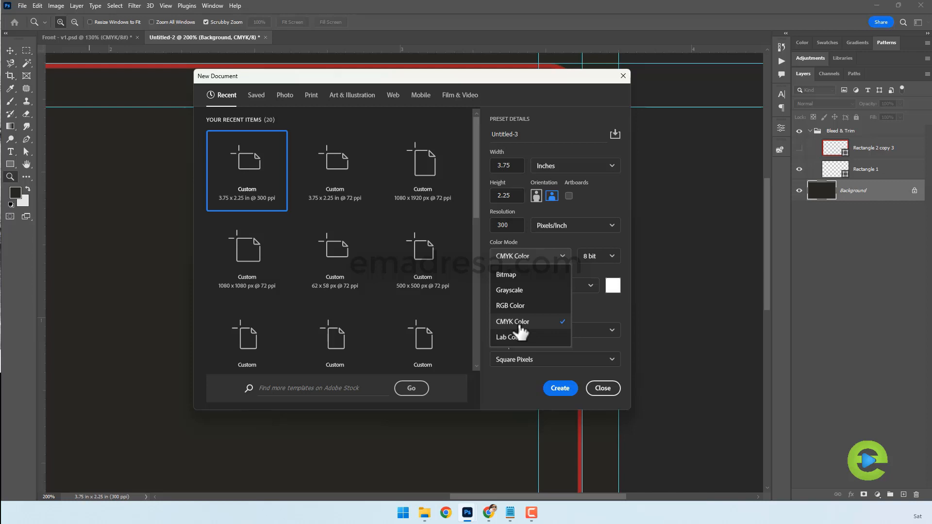
click(521, 333)
click(559, 388)
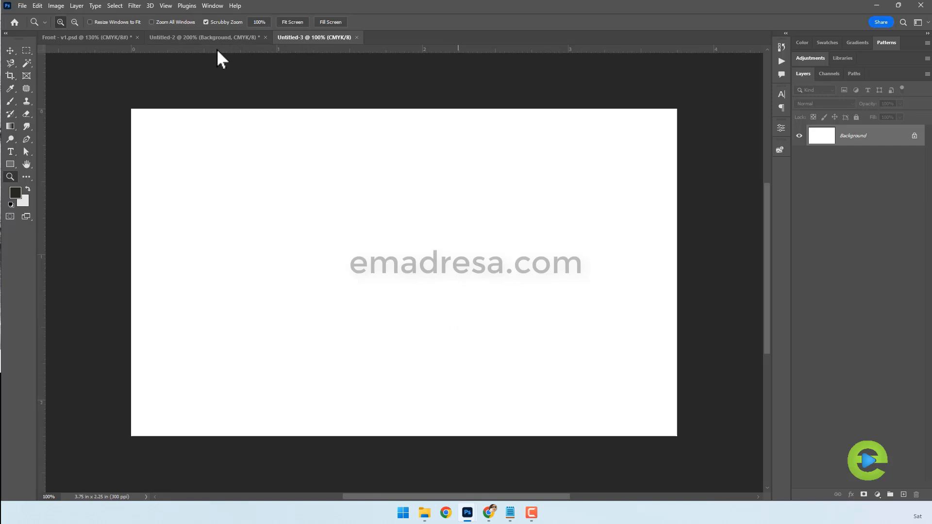
Hide the rulers in the new document and show them again.
click(164, 7)
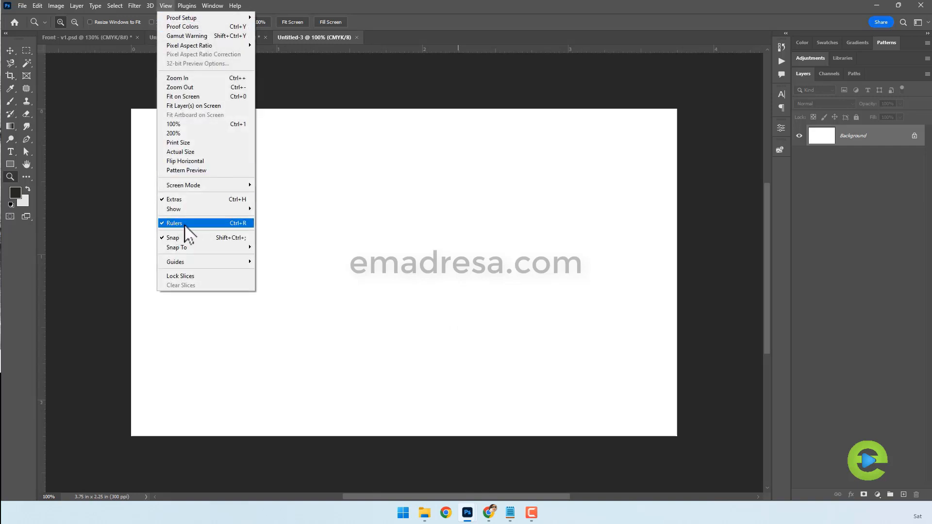
click(480, 2)
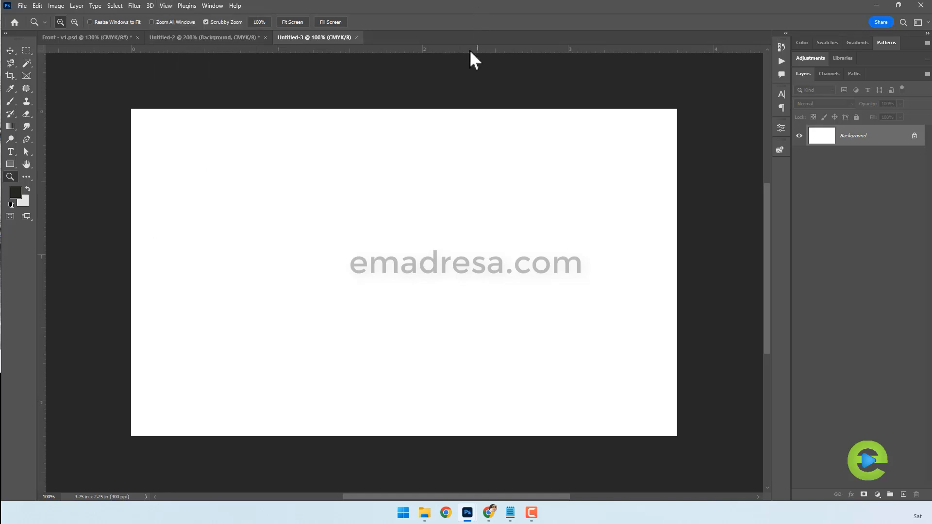
key(ctrl+r)
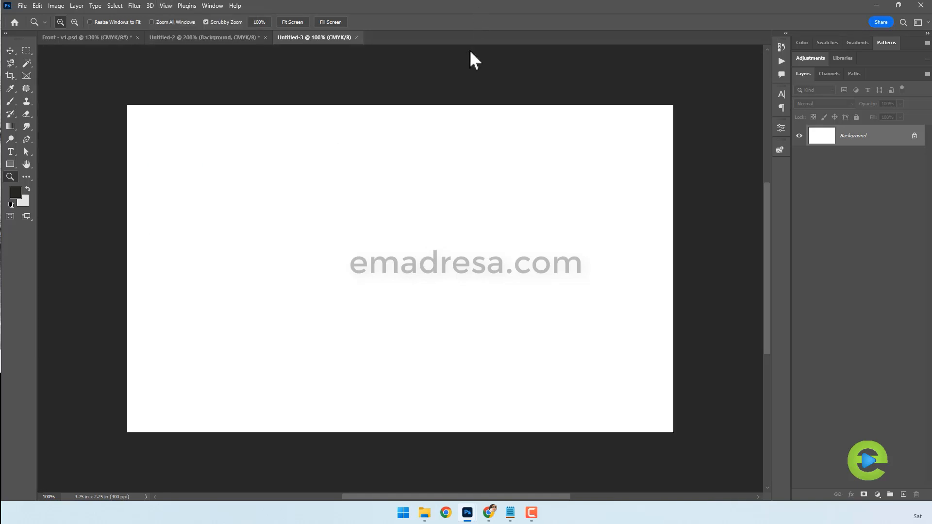
key(ctrl+r)
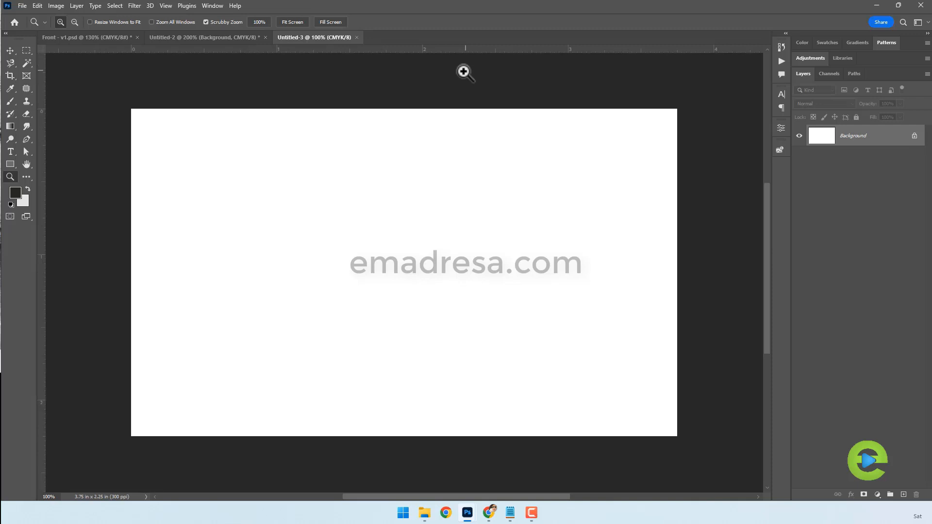
Activate the Move tool and set the ruler units to inches.
click(11, 52)
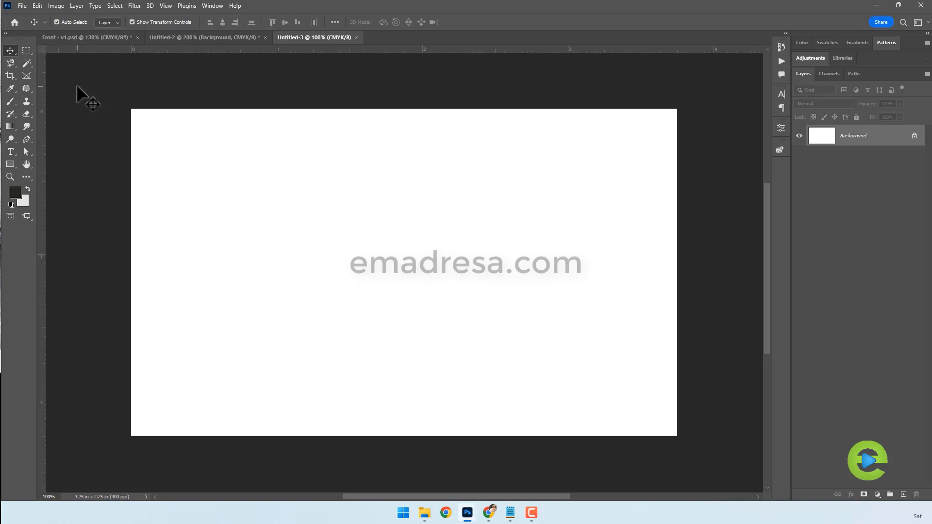
right_click(384, 49)
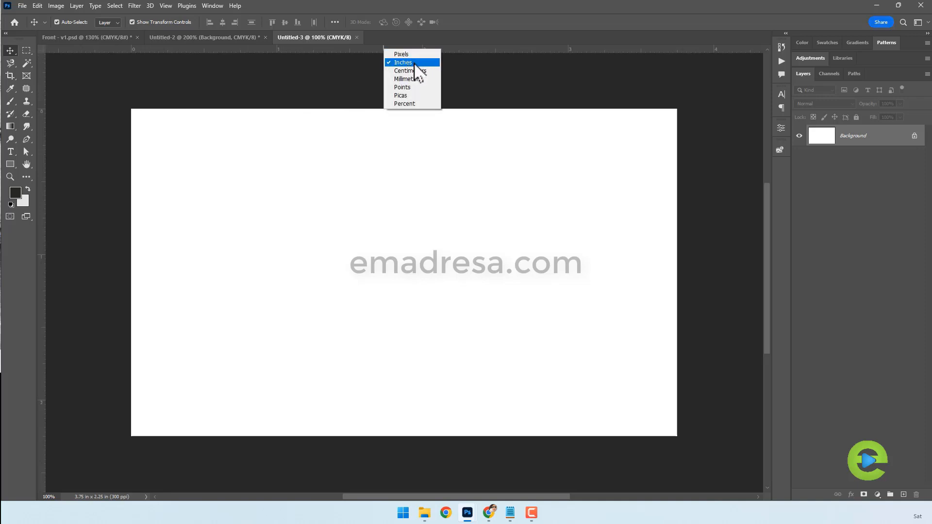
click(410, 62)
right_click(405, 47)
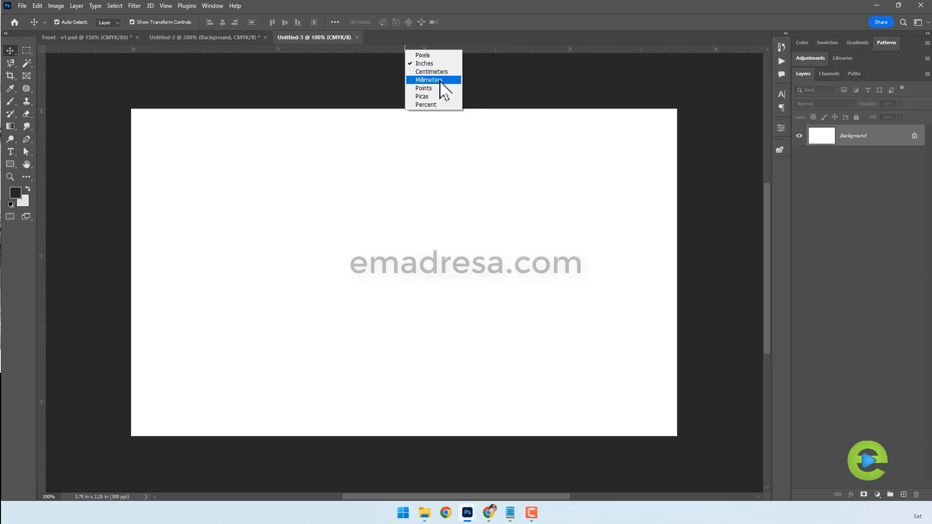
click(428, 64)
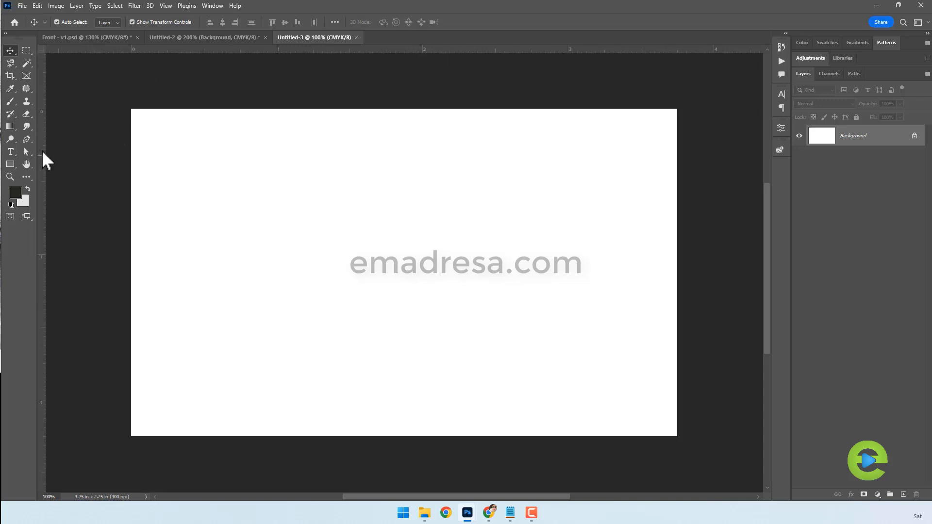
Place guides along all four outer edges of the document canvas.
drag(42, 153, 131, 159)
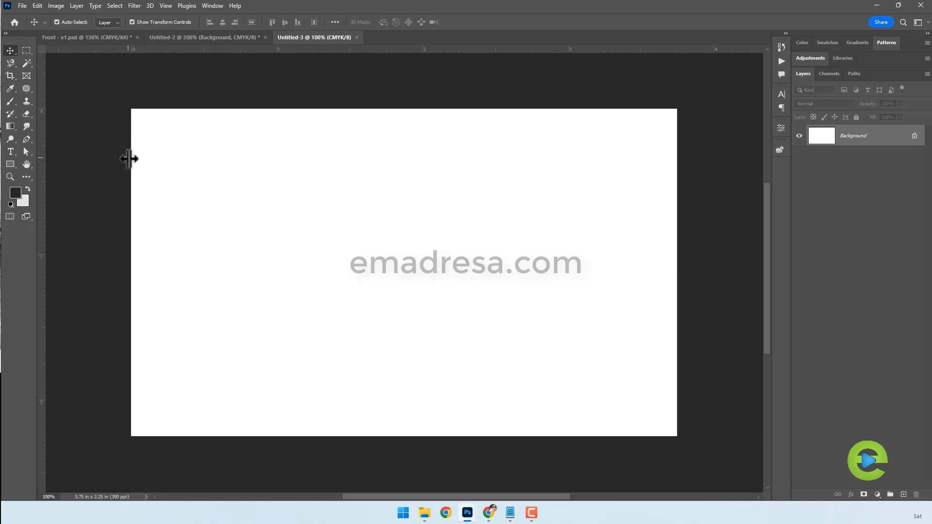
drag(328, 49, 323, 109)
drag(42, 171, 677, 198)
drag(524, 49, 491, 437)
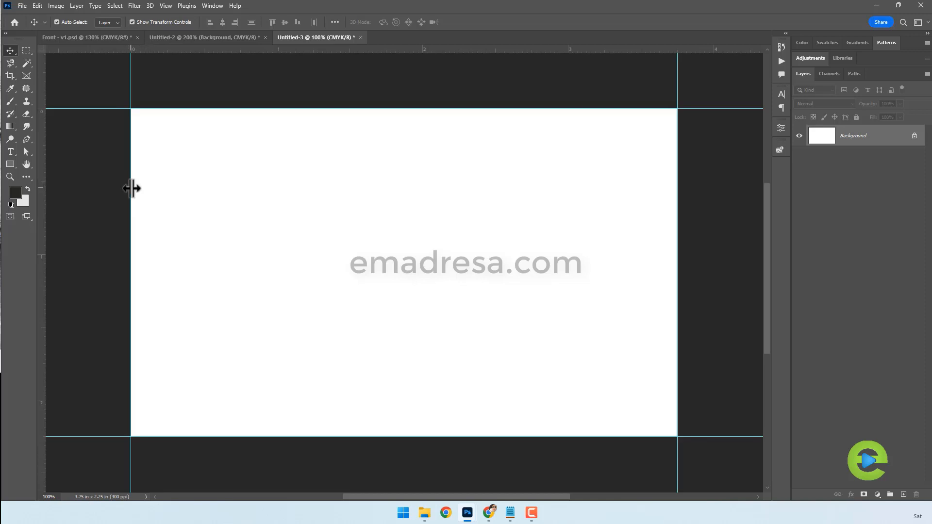
Place one vertical guide by hand at 0.125 in and another just inside the canvas's right edge, and remove both guides.
drag(42, 216, 141, 223)
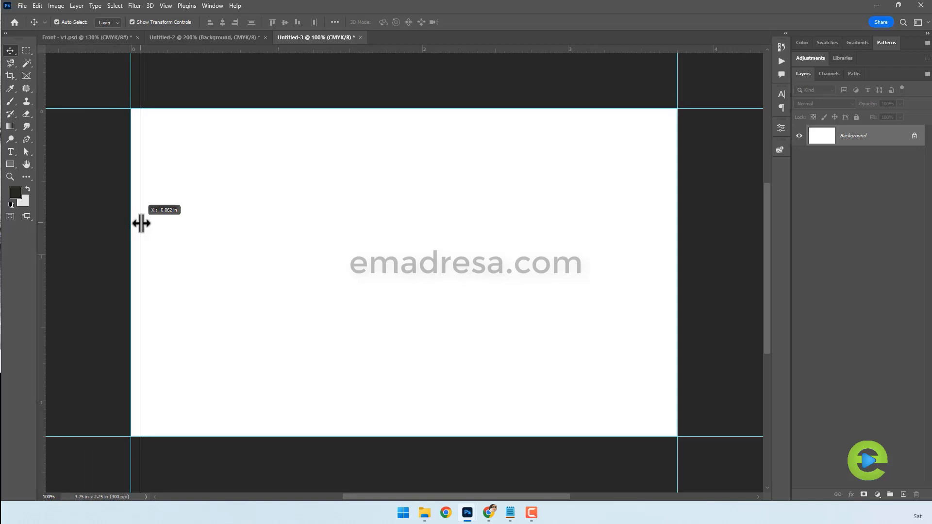
drag(141, 224, 151, 224)
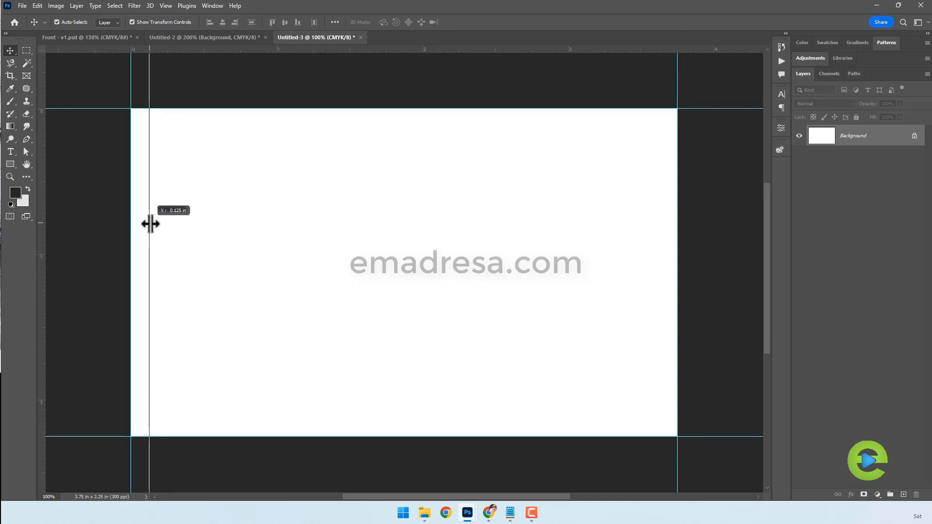
drag(150, 224, 150, 224)
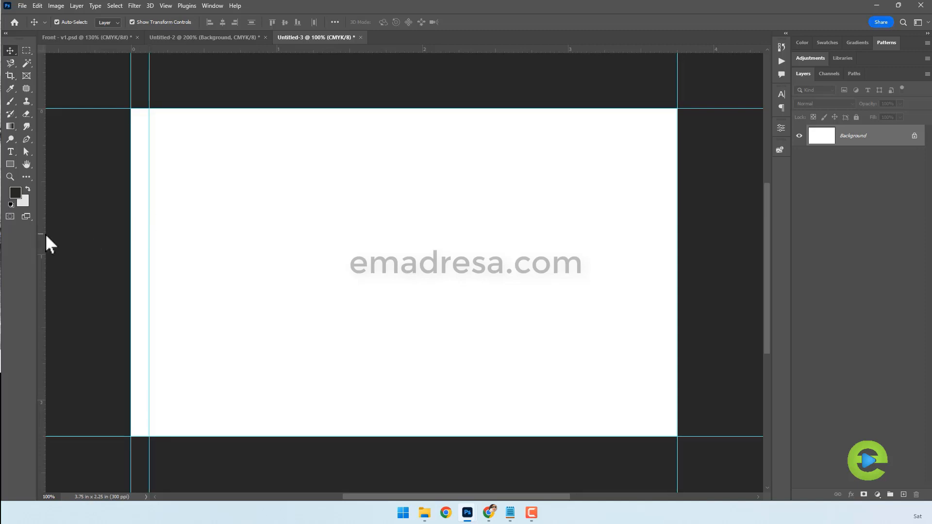
drag(45, 234, 659, 250)
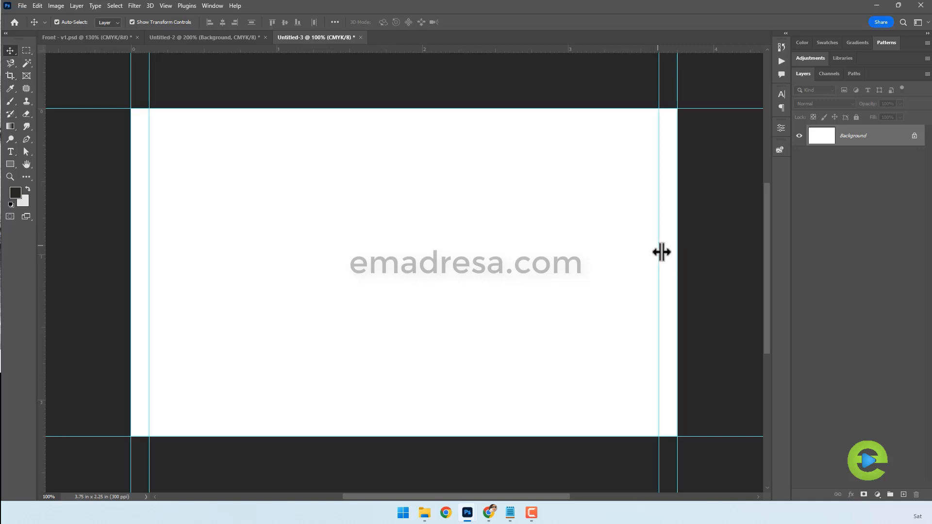
drag(658, 251, 35, 228)
drag(149, 243, 36, 245)
Add a vertical guide at an exact position of 0.125 in.
click(166, 6)
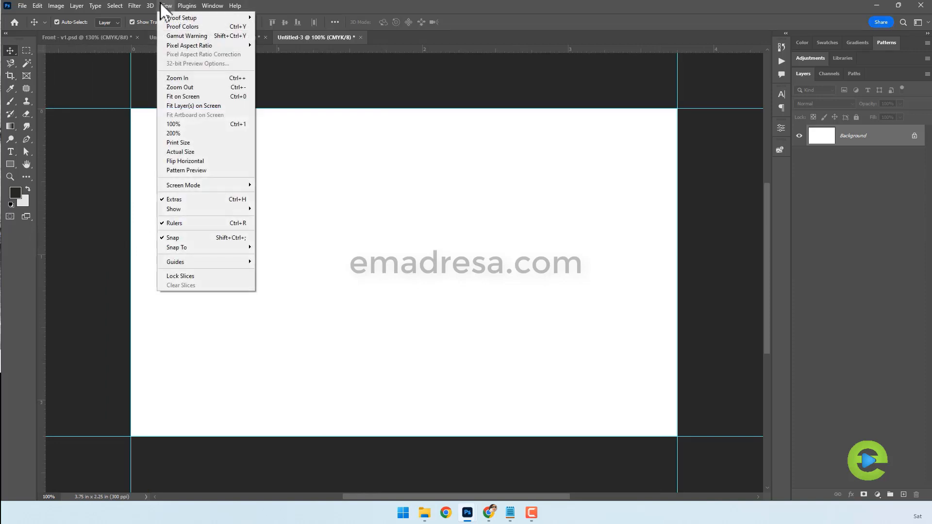
mouse_move(217, 264)
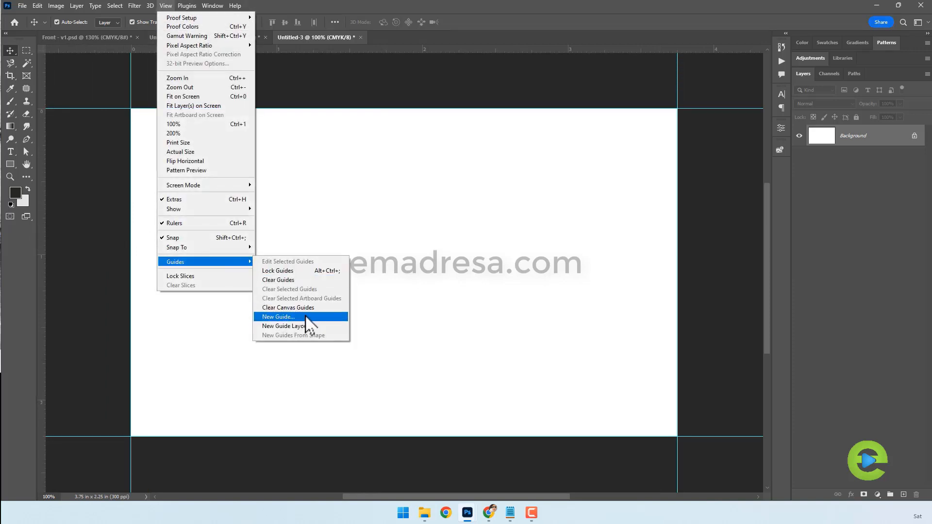
click(309, 318)
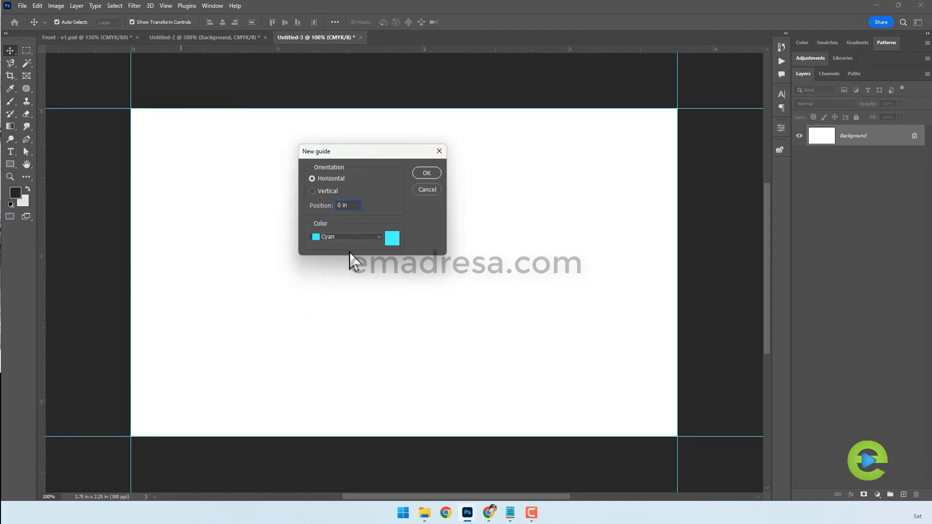
key(BackSpace)
text(0.125)
click(321, 190)
click(425, 173)
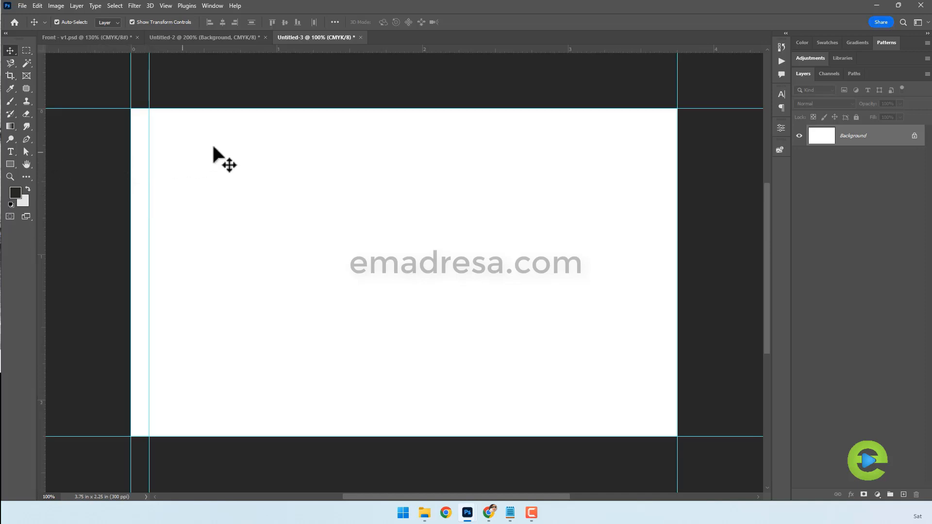
Add a vertical guide at an exact position of 3.625 in.
click(162, 7)
mouse_move(194, 265)
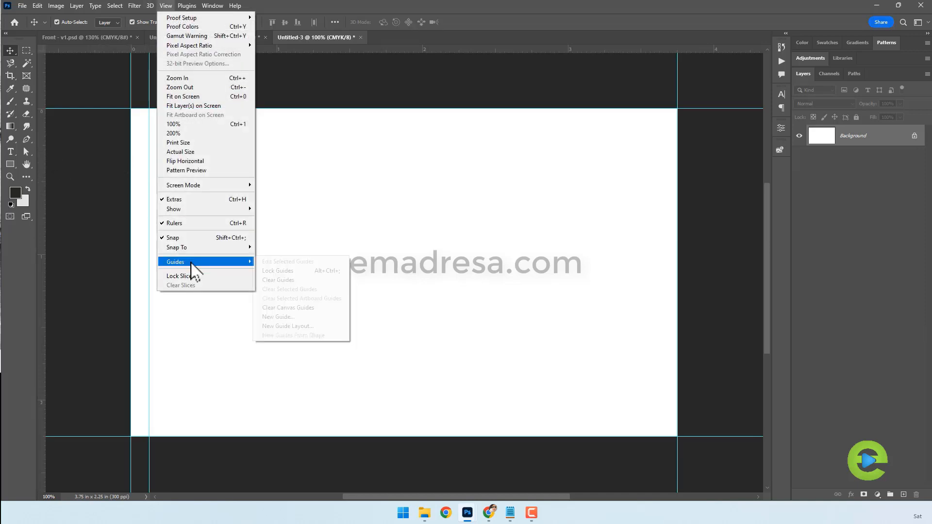
click(317, 319)
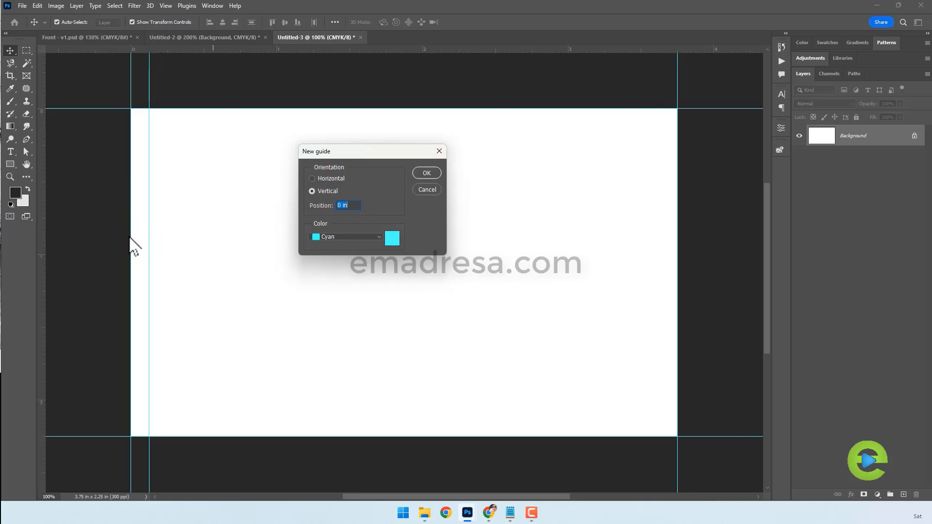
double_click(342, 205)
text(3.625)
click(423, 174)
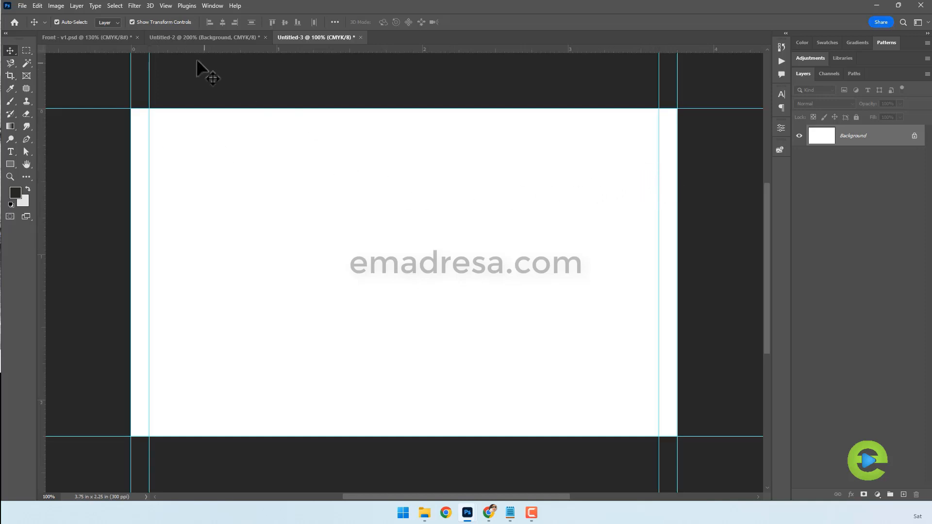
Check the document's width and height in inches in Image Size, and leave without resizing.
click(57, 5)
click(72, 81)
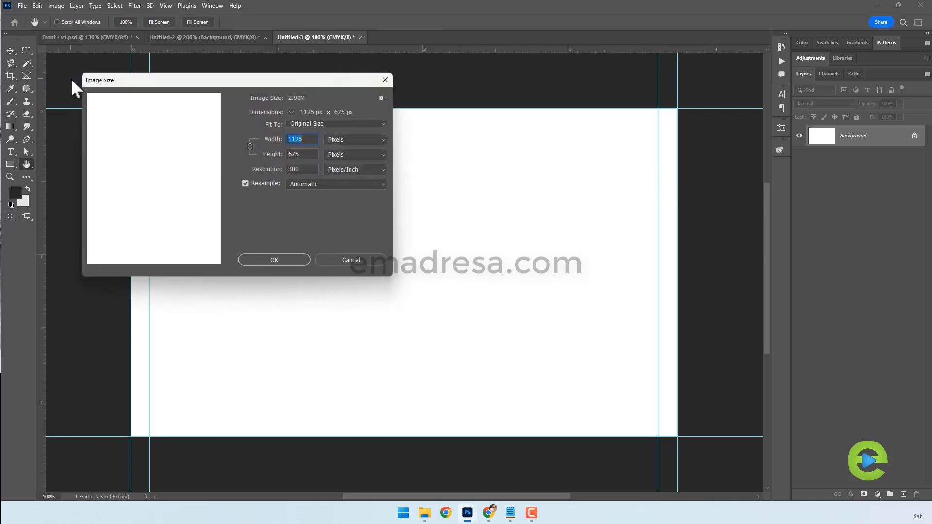
click(346, 142)
click(358, 166)
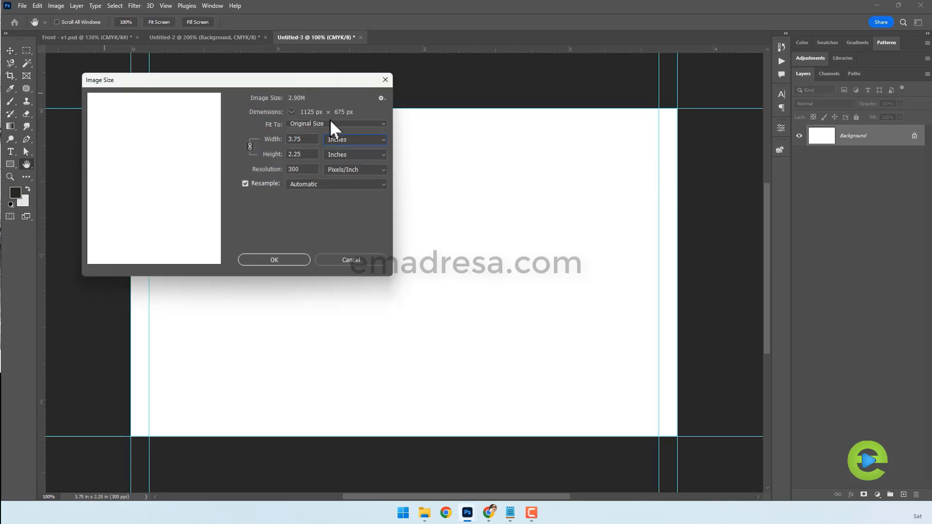
drag(356, 94, 449, 92)
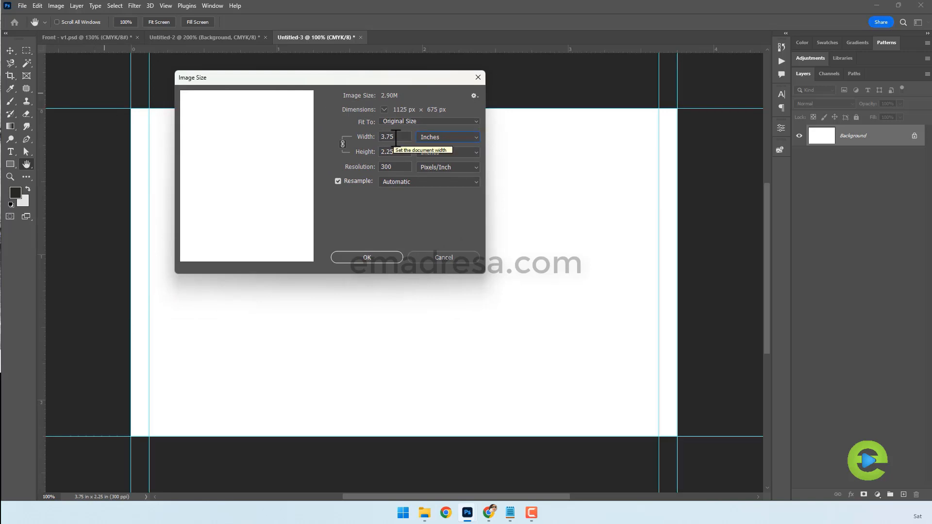
click(442, 258)
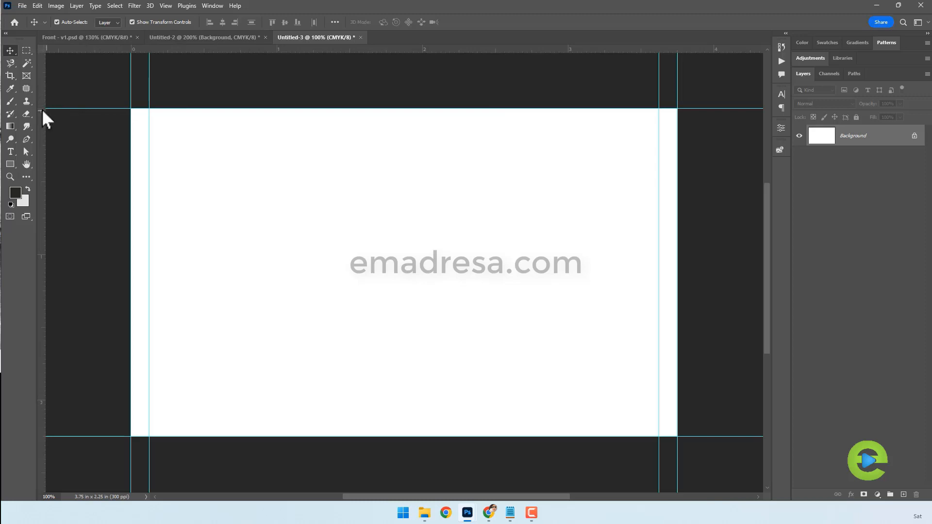
Add a horizontal guide at an exact position of 0.125 in.
click(165, 6)
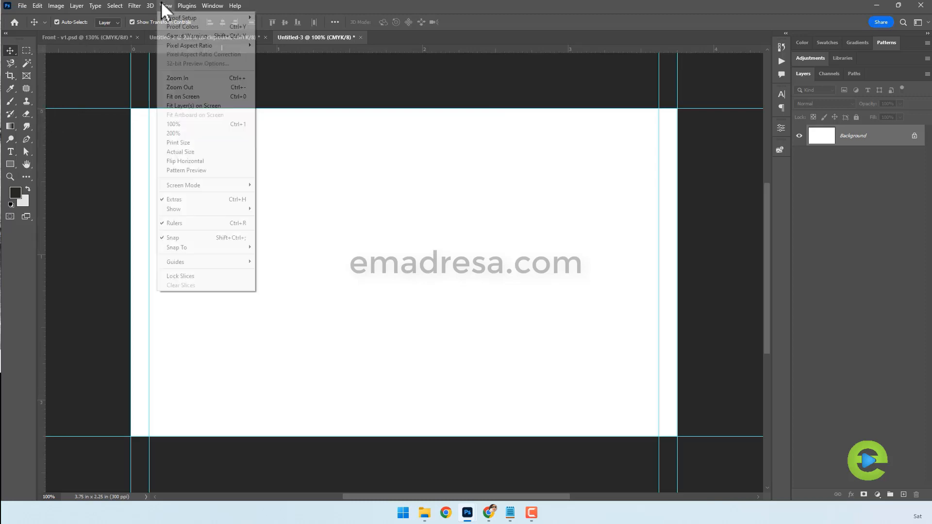
mouse_move(216, 262)
click(306, 316)
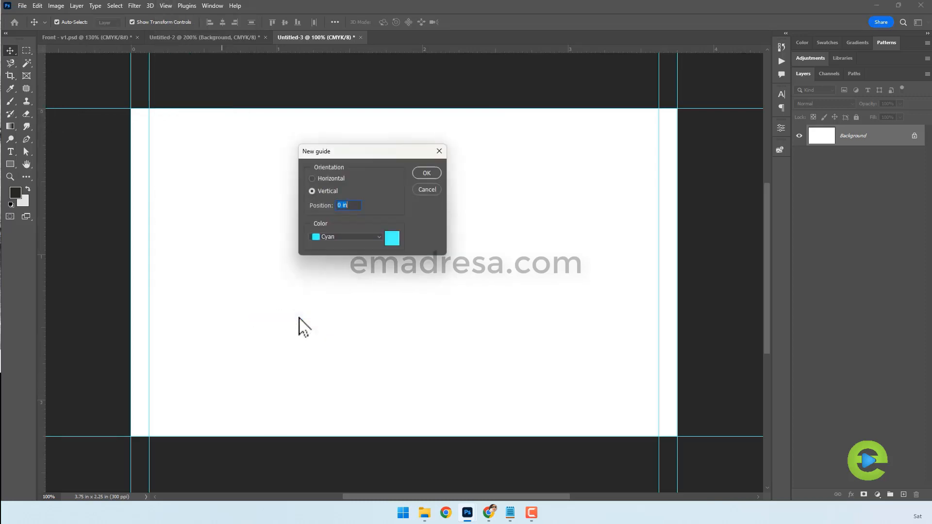
click(325, 178)
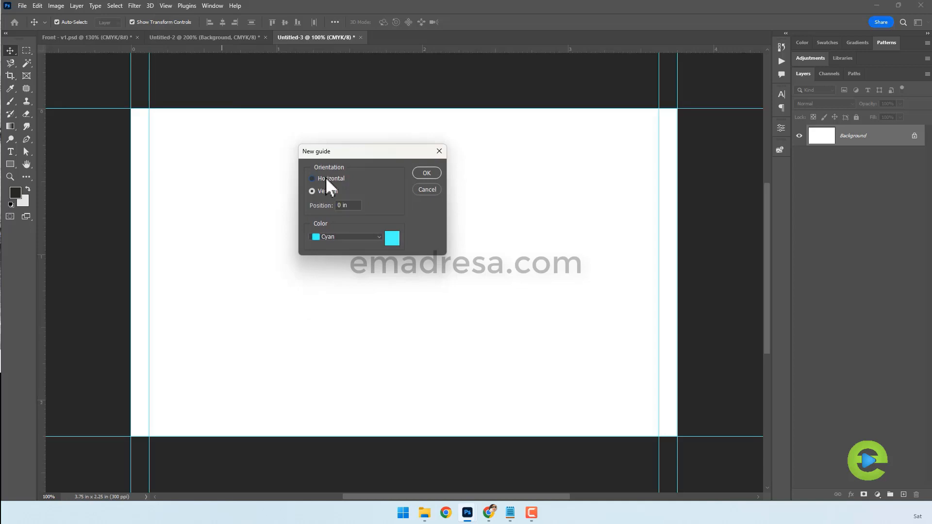
click(338, 206)
text(.125)
click(427, 173)
Add a horizontal guide at an exact position of 2.125 in.
click(163, 6)
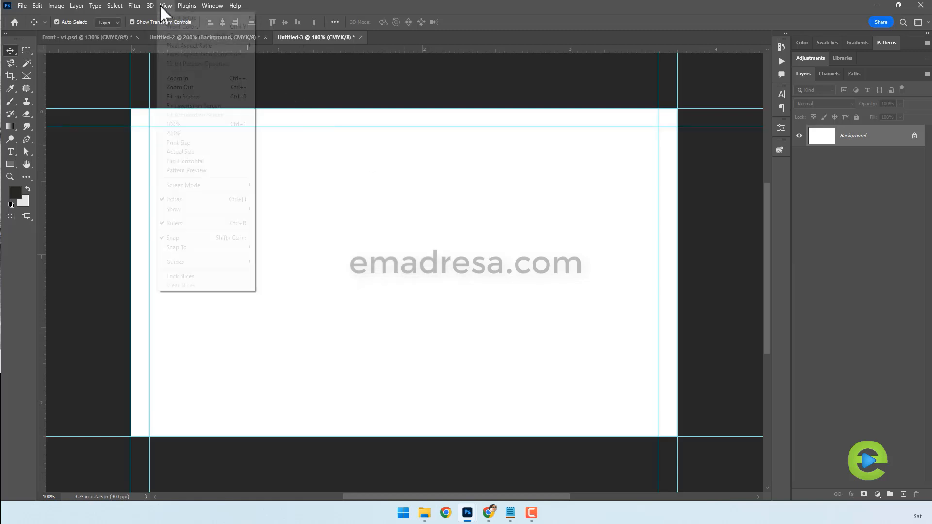
mouse_move(194, 263)
click(300, 317)
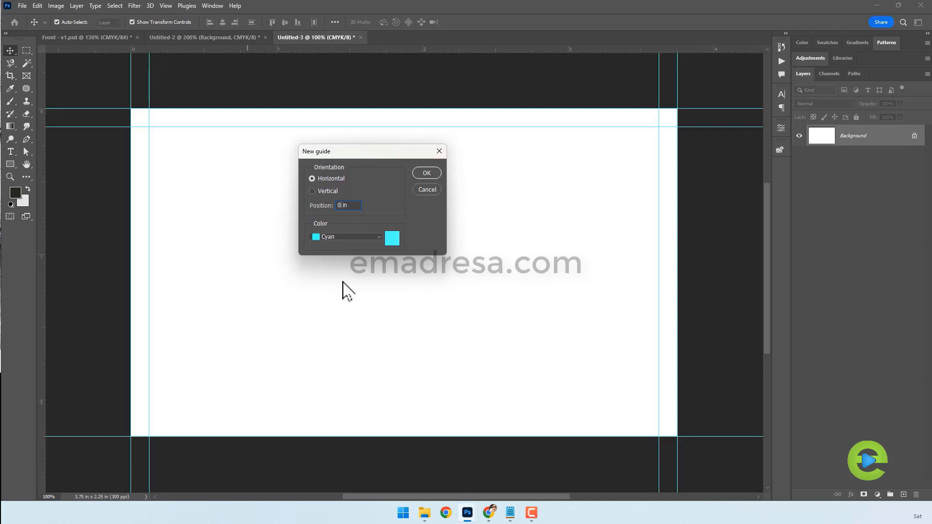
text(2.125)
click(426, 174)
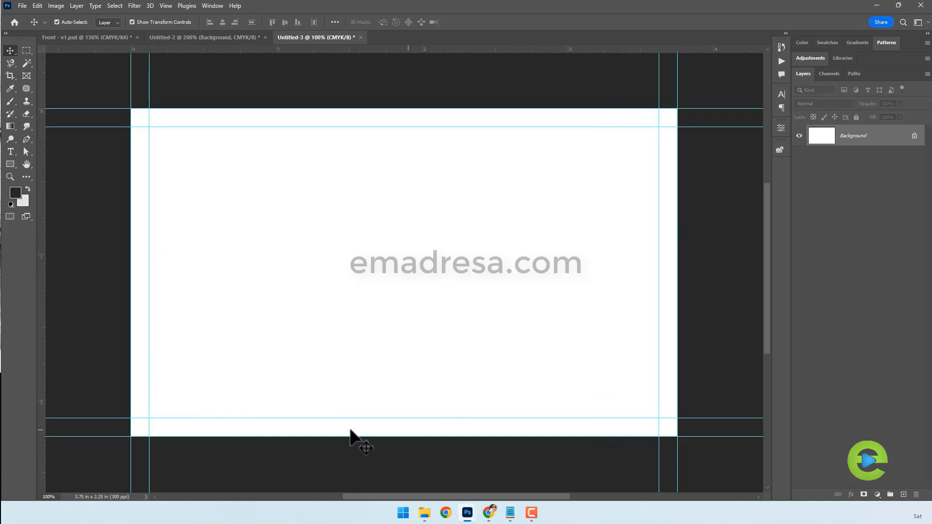
Change the background color to a dark brownish grey and fill the Background layer with it.
click(23, 201)
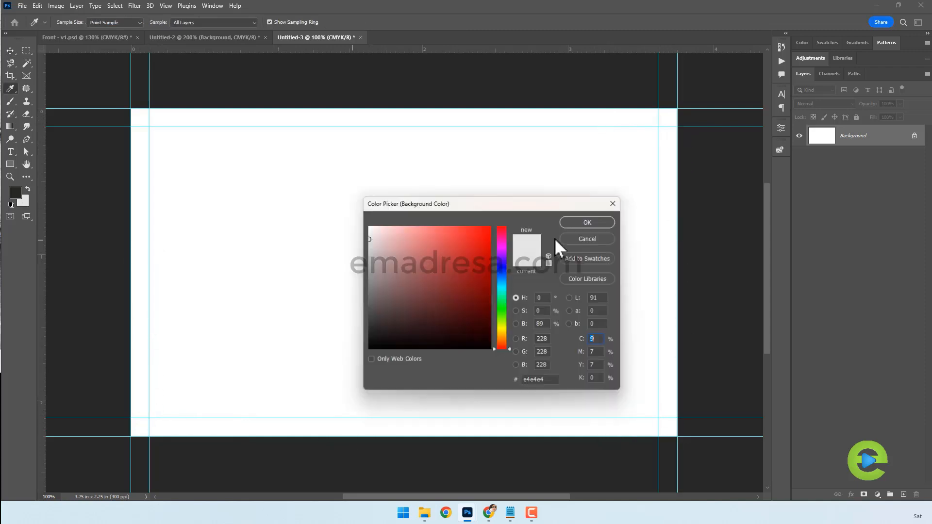
click(379, 320)
click(613, 222)
key(ctrl+BackSpace)
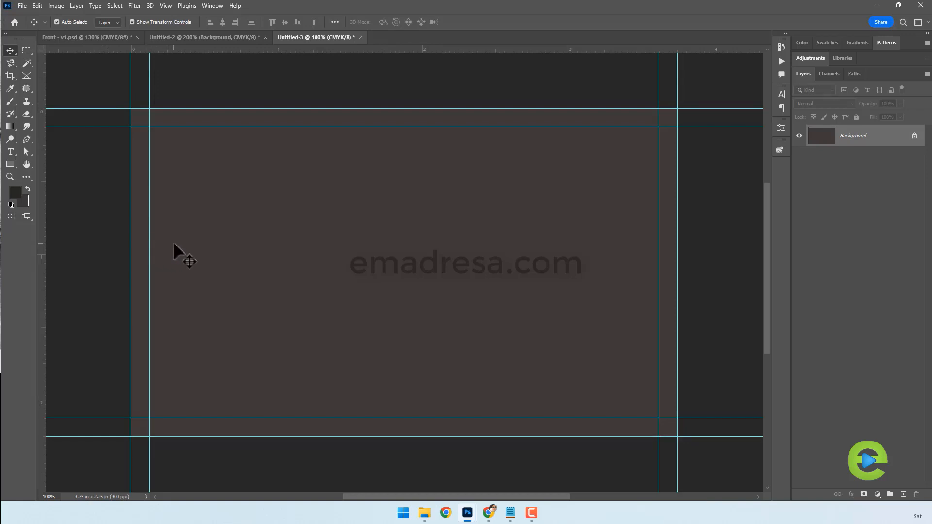
Place safe-area guides by hand just inside the left, top and right trim guides, and remove them again.
drag(44, 243, 170, 255)
drag(304, 49, 306, 144)
drag(40, 289, 637, 282)
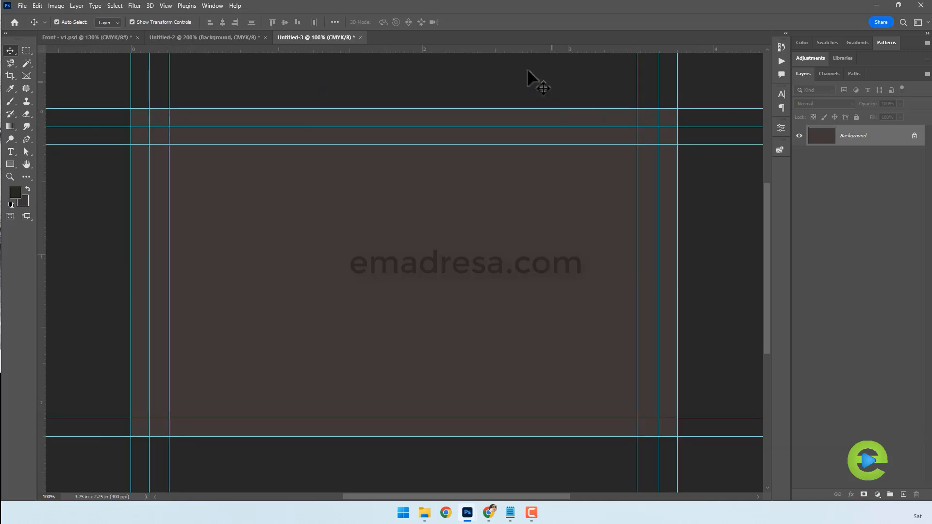
mouse_move(516, 50)
mouse_down()
mouse_move(516, 129)
mouse_move(515, 46)
mouse_up()
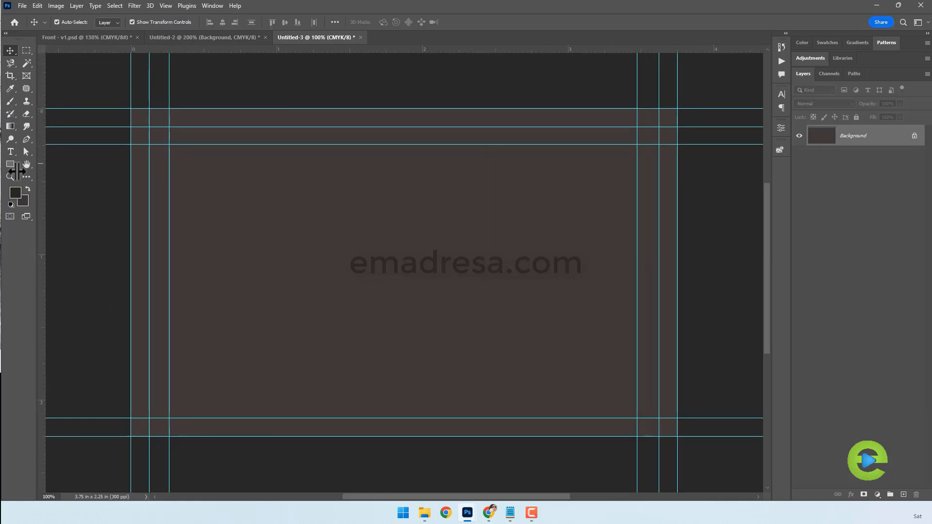
drag(41, 172, 43, 172)
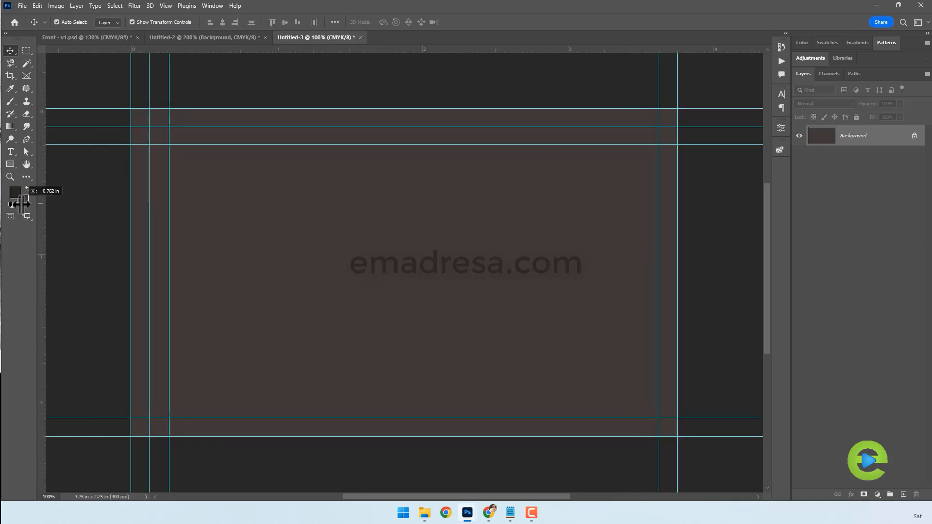
drag(315, 144, 314, 43)
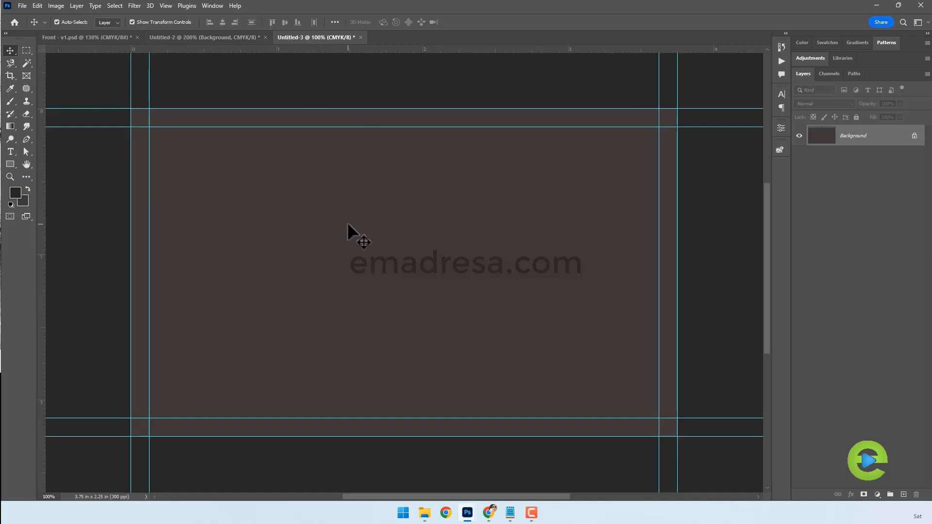
Add a vertical guide at 0.275 in for the left side of the safe area.
click(165, 6)
mouse_move(209, 260)
click(308, 321)
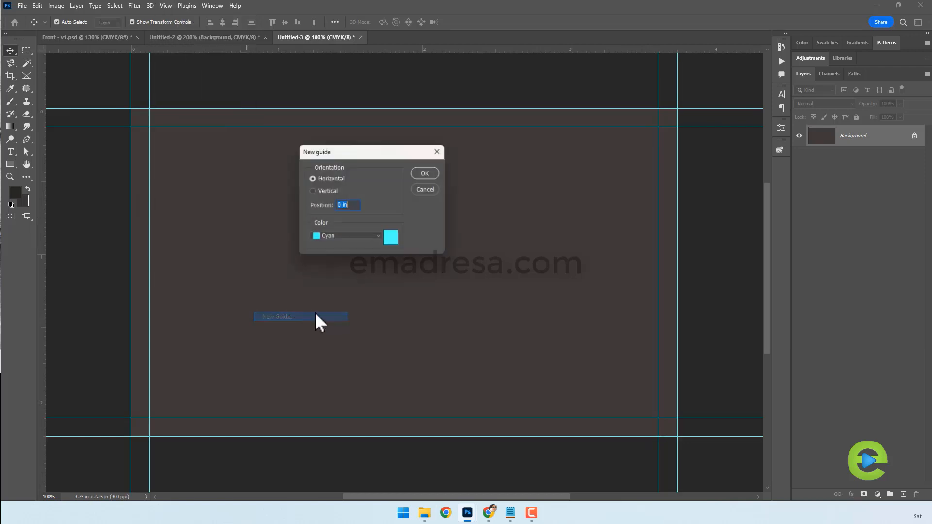
click(312, 191)
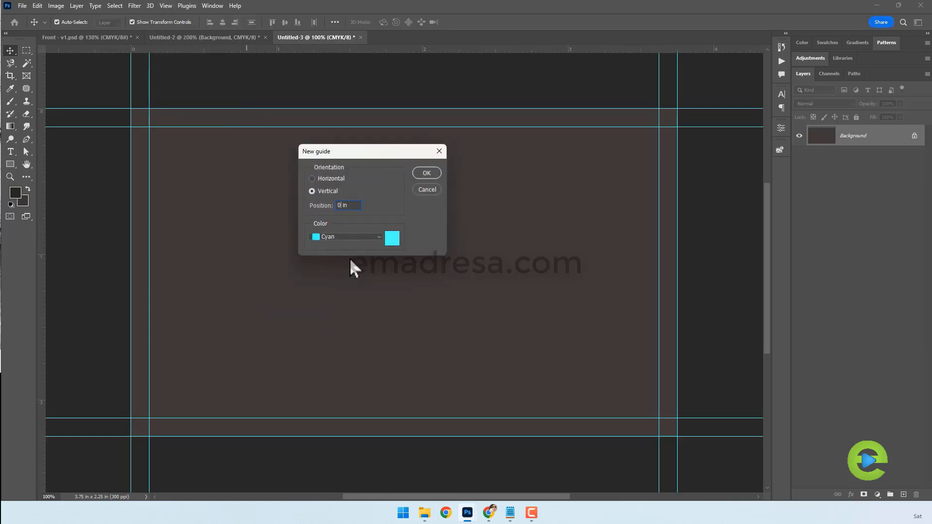
text(0)
key(BackSpace)
text(.275)
key(Return)
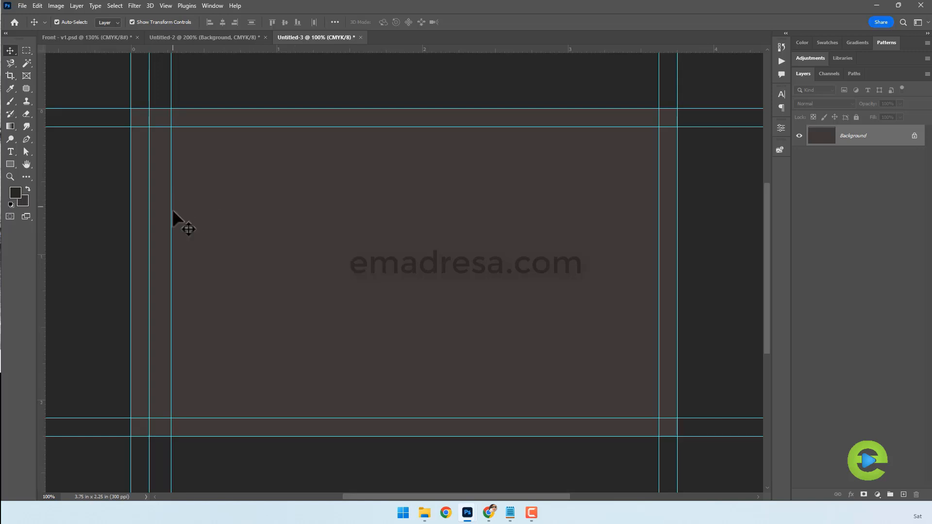
Add a vertical guide at 3.475 in for the right side of the safe area.
click(164, 6)
mouse_move(207, 265)
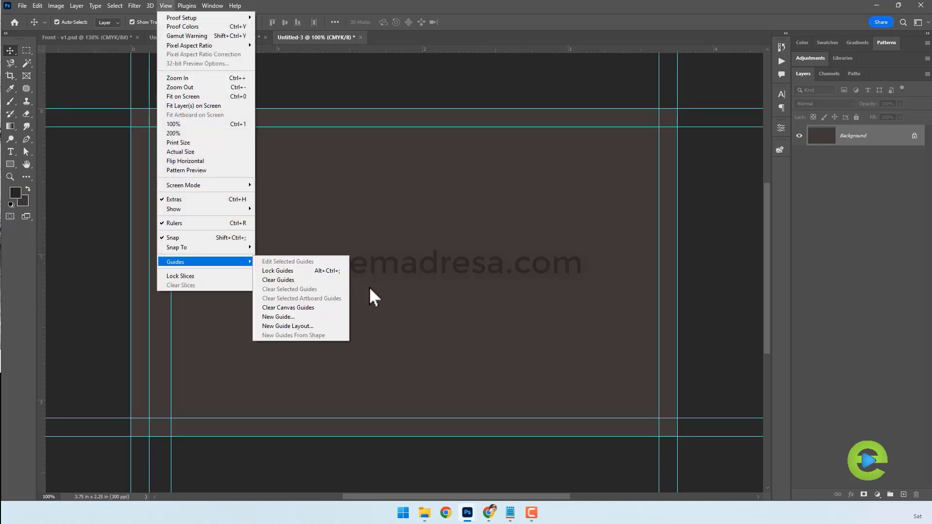
click(304, 315)
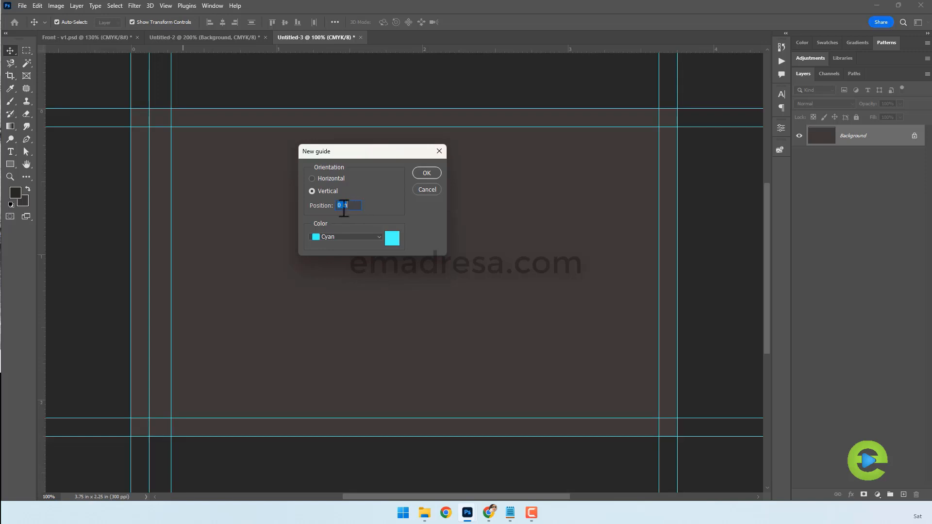
key(BackSpace)
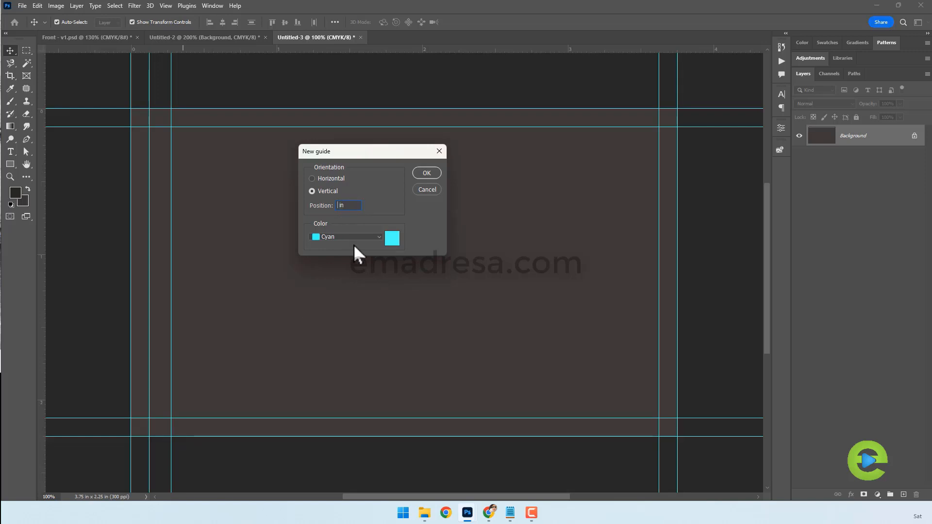
text(3. )
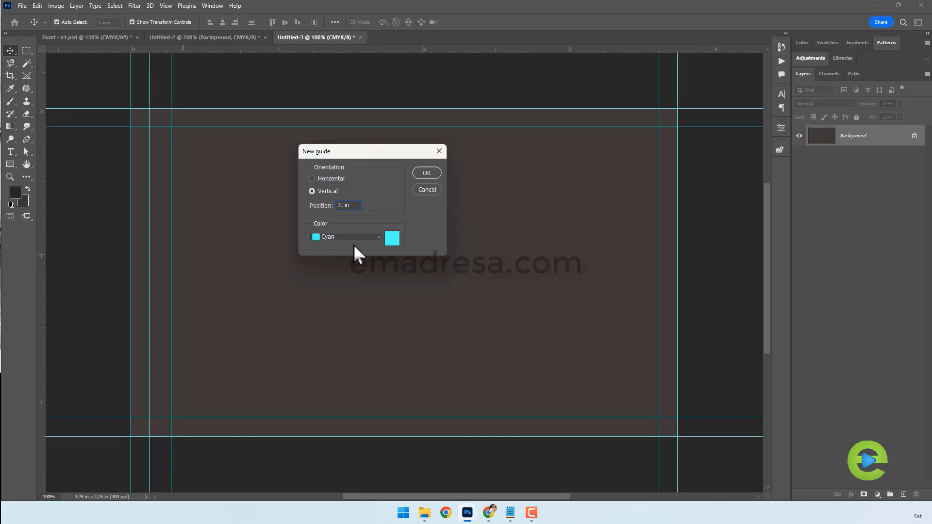
text(475)
key(Return)
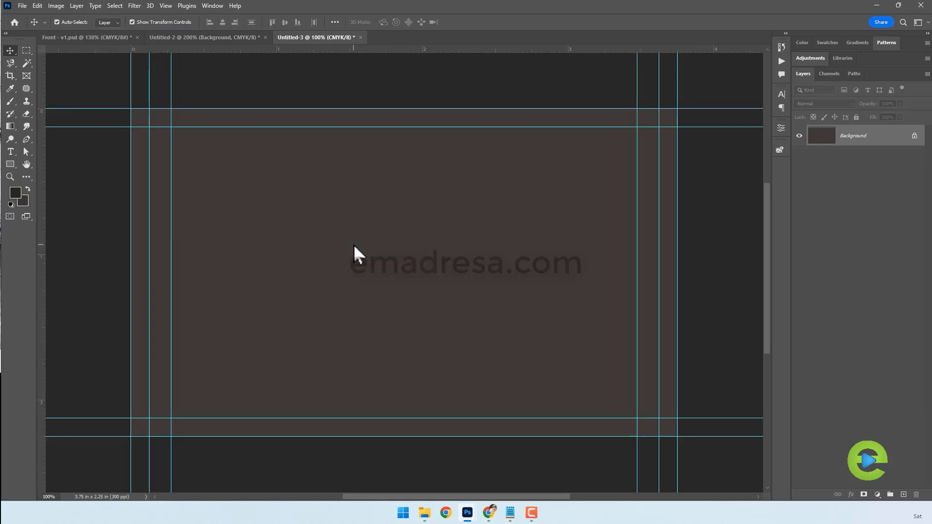
Add a horizontal guide at 0.275 in for the top of the safe area.
click(165, 6)
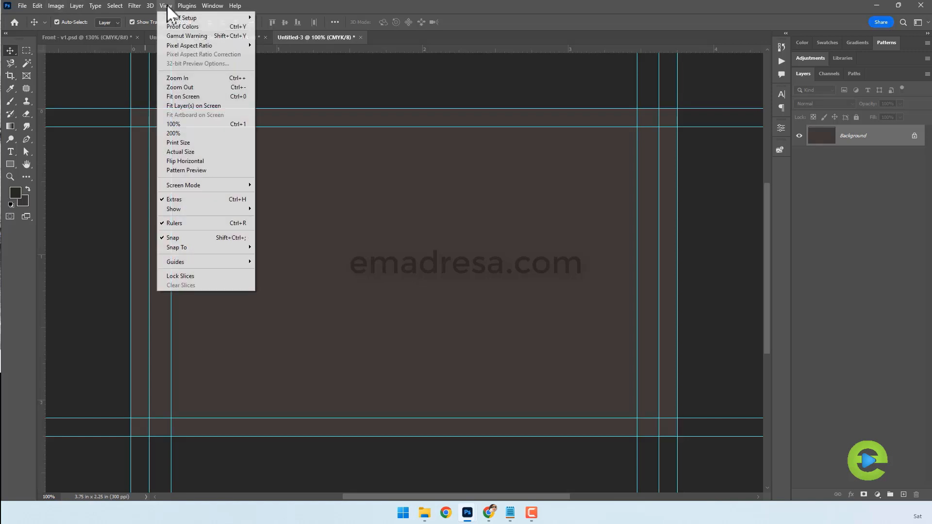
mouse_move(207, 263)
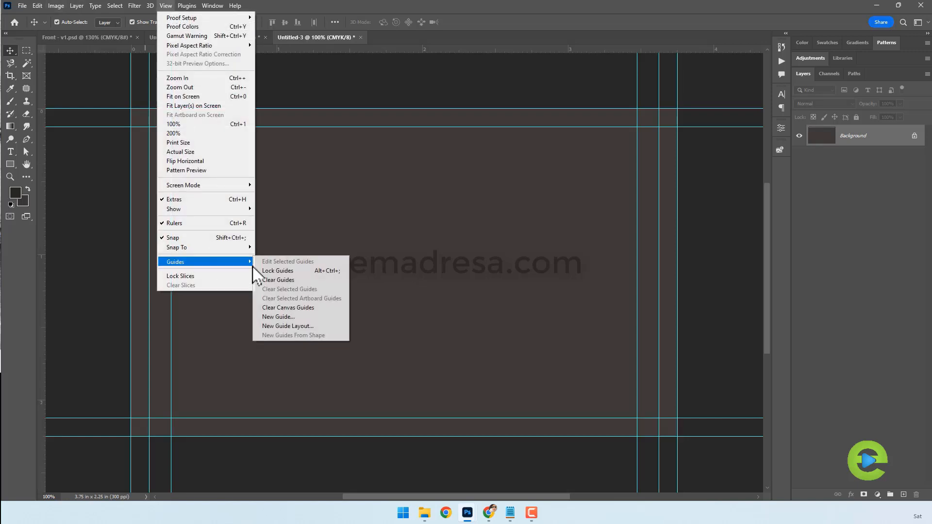
click(300, 316)
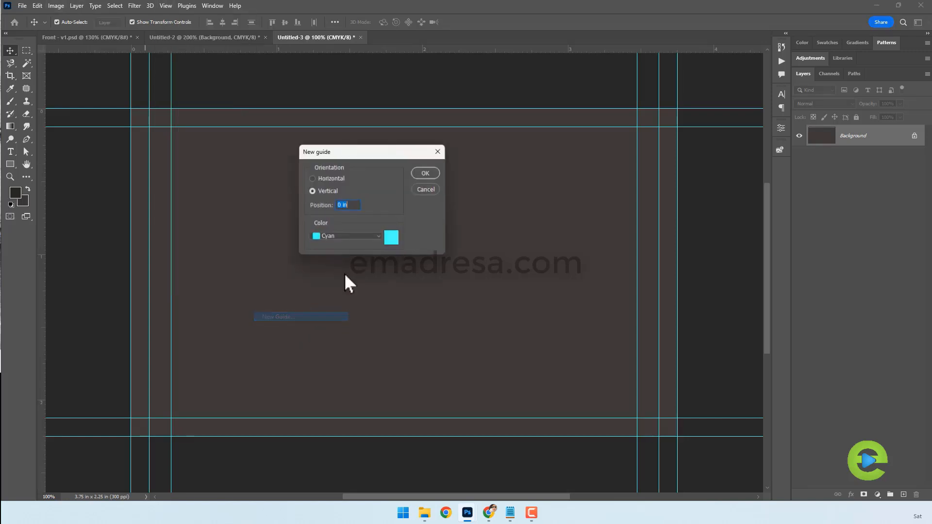
double_click(339, 205)
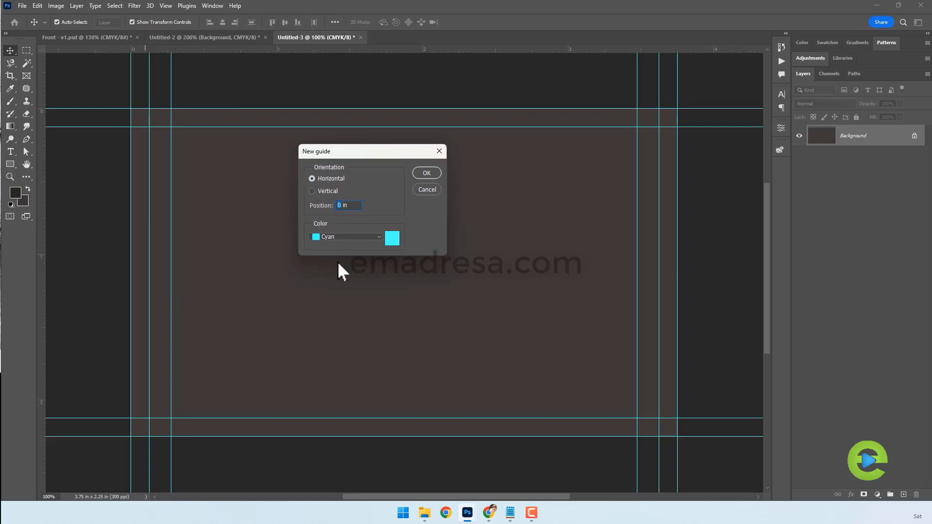
text(0.275)
key(Return)
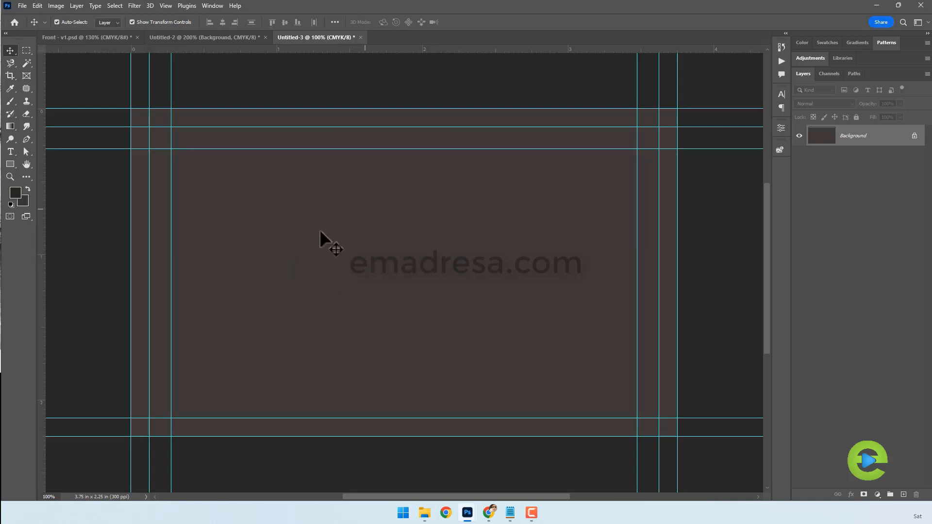
Add a horizontal guide at 1.975 in for the bottom of the safe area.
click(165, 6)
mouse_move(247, 265)
click(279, 316)
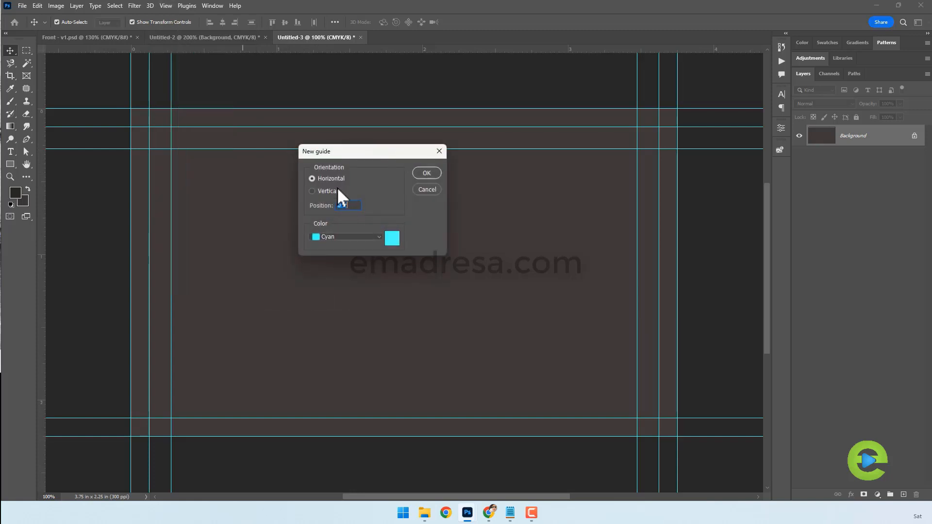
click(339, 206)
key(Delete)
text(1)
text(.)
text(975)
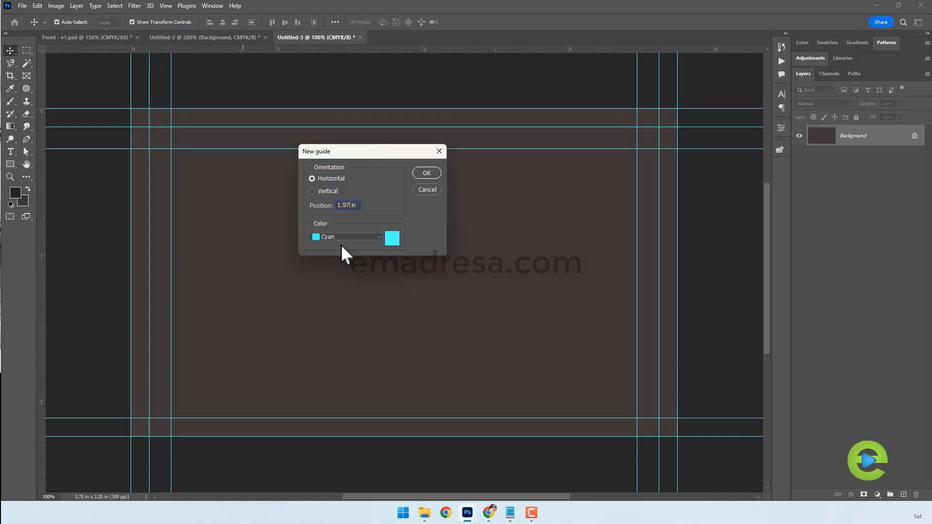
key(Return)
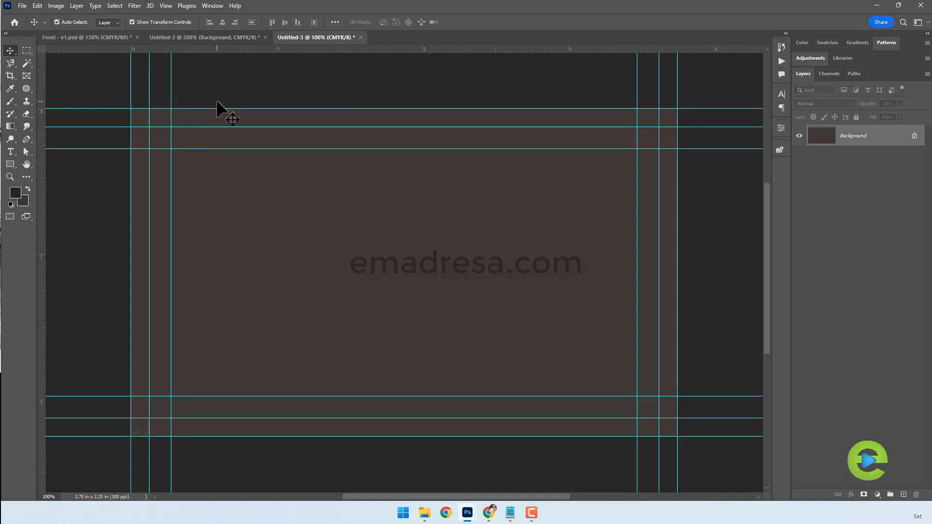
Draw a red-filled rectangle, about 38 x 675 px, over the bleed strip between the card's left edge and the left trim guide.
click(11, 164)
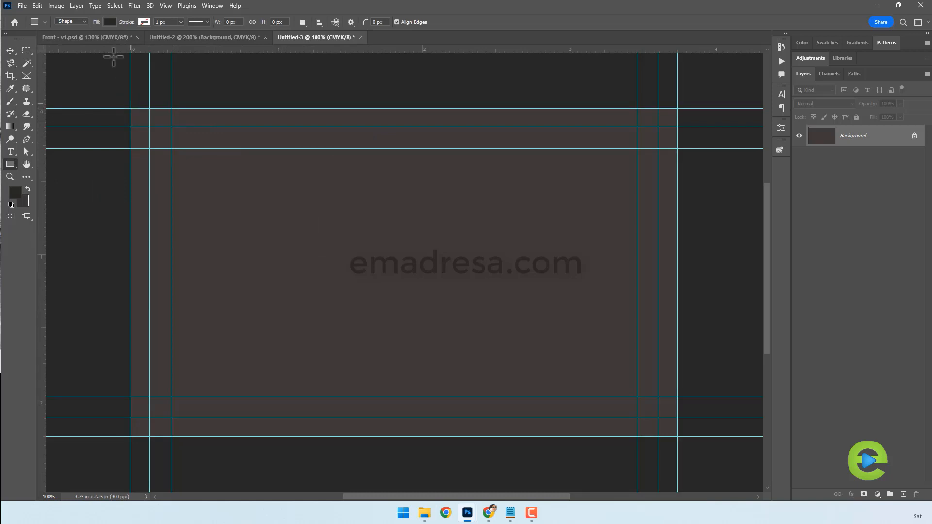
click(108, 22)
click(100, 73)
click(431, 12)
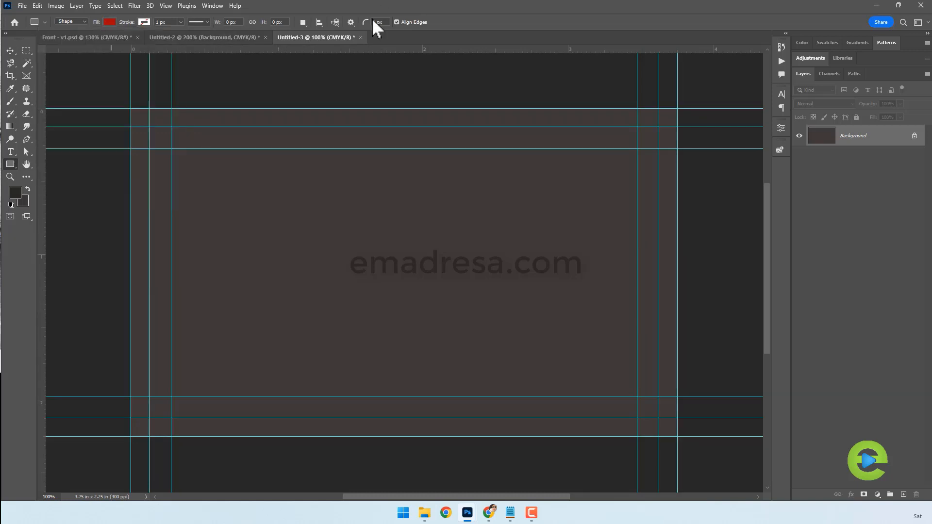
drag(131, 108, 150, 436)
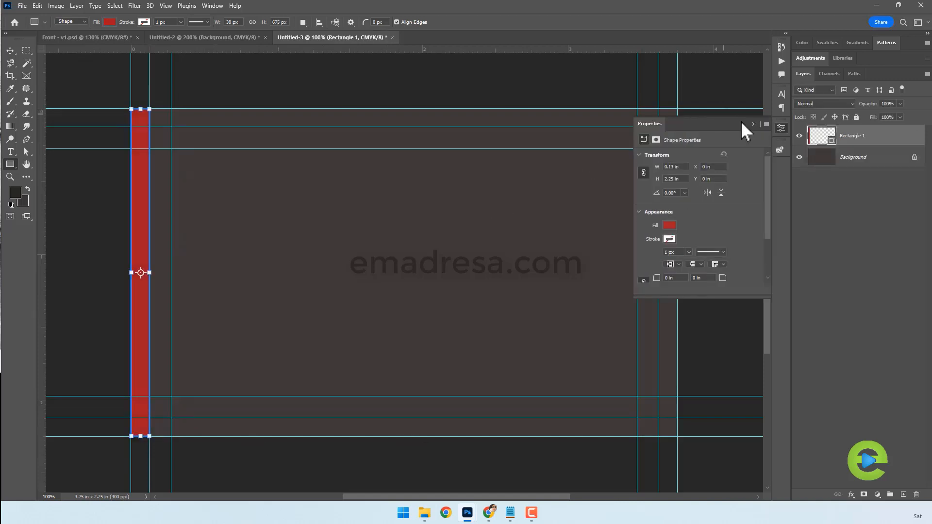
click(752, 123)
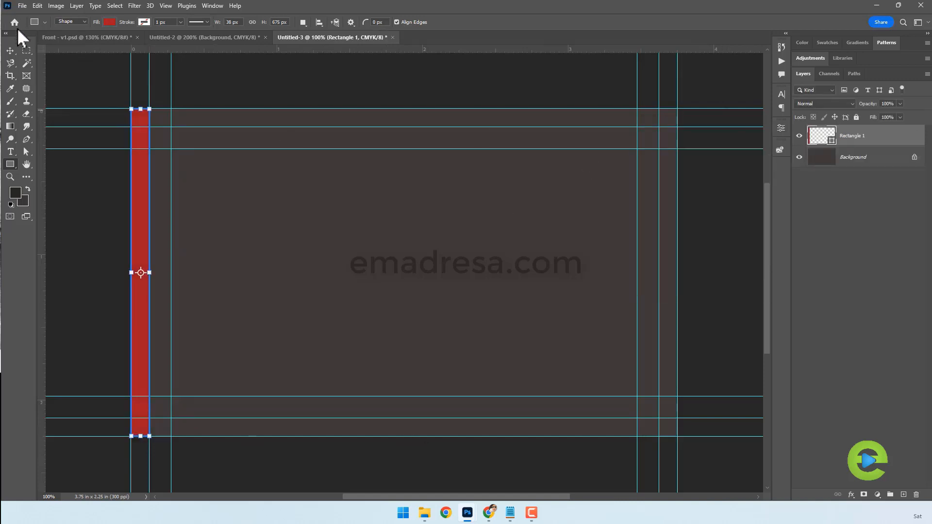
Duplicate the red strip onto the right, top and bottom bleed edges, stretching the top and bottom strips across the full card width.
click(9, 50)
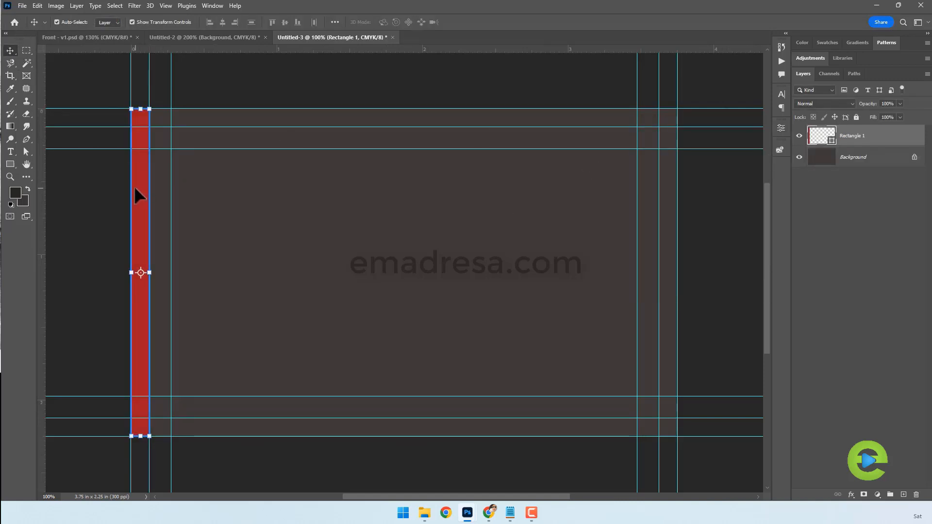
drag(140, 193, 525, 227)
drag(541, 102, 174, 125)
drag(465, 117, 677, 118)
key(Return)
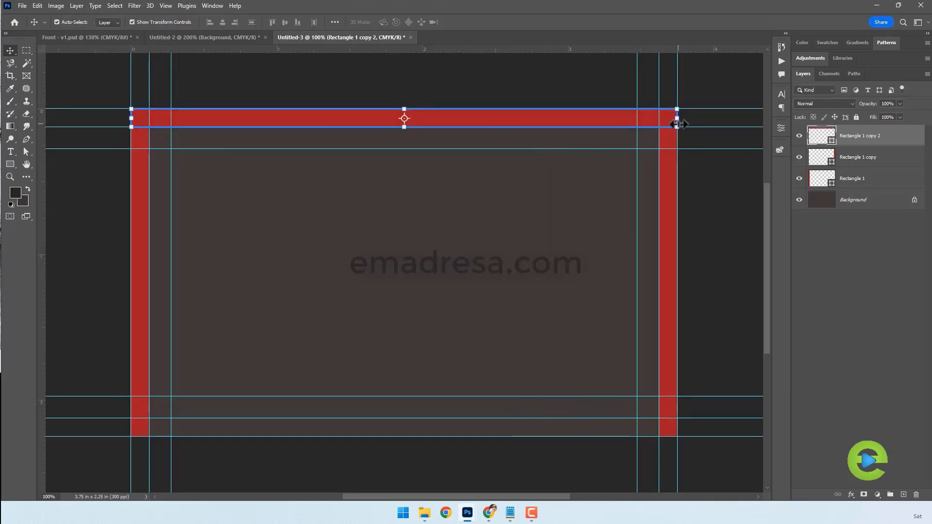
alt+drag(519, 120, 509, 435)
click(185, 148)
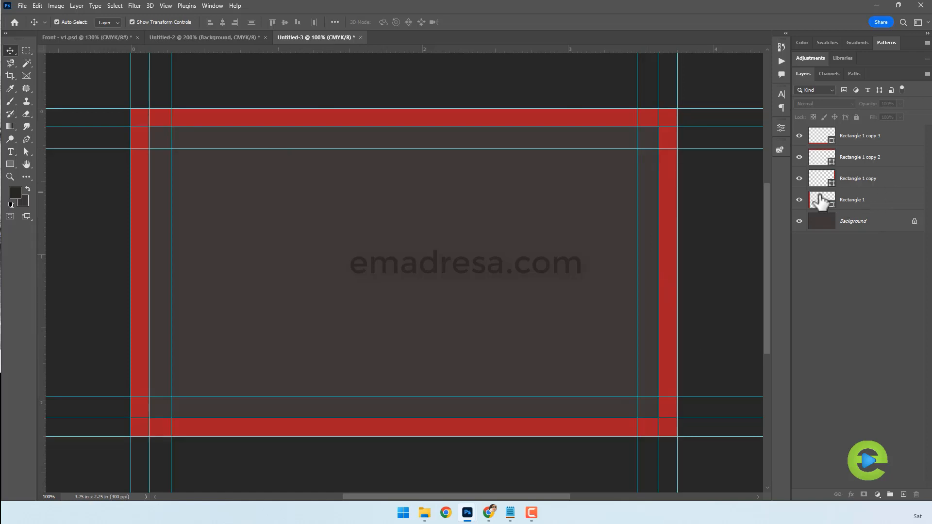
Group the four red bleed strip layers and hide the group.
click(881, 202)
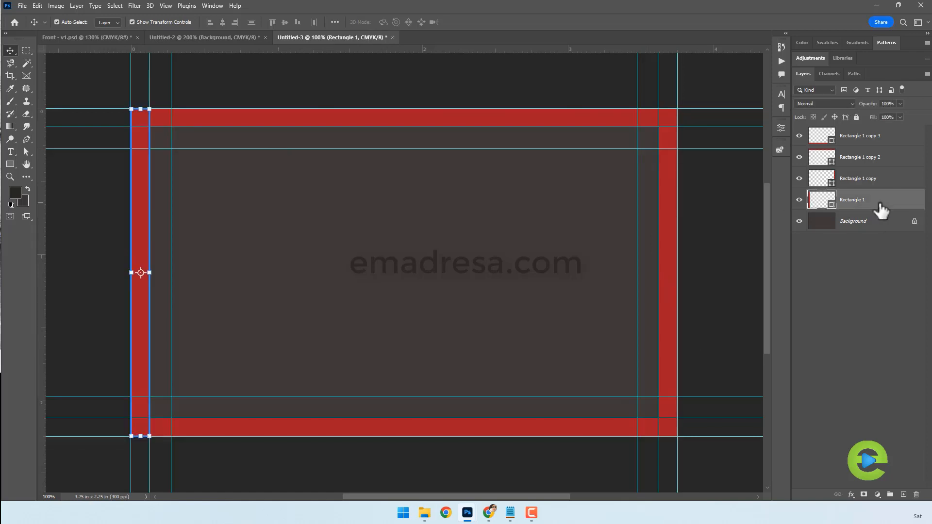
shift+click(888, 140)
key(ctrl+g)
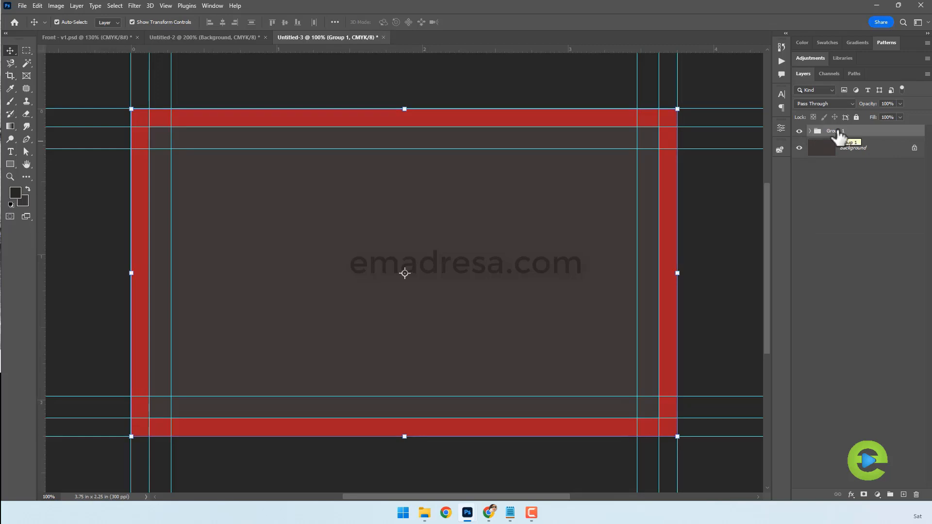
click(799, 131)
click(500, 83)
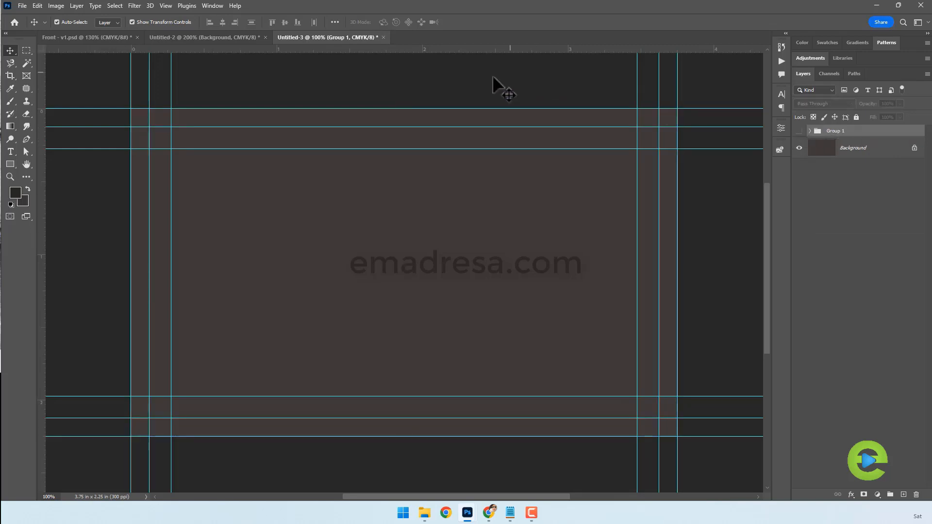
Draw a rectangle of about 3.5 x 2 in on the trim guides and round its corners to about 0.15 in.
click(10, 164)
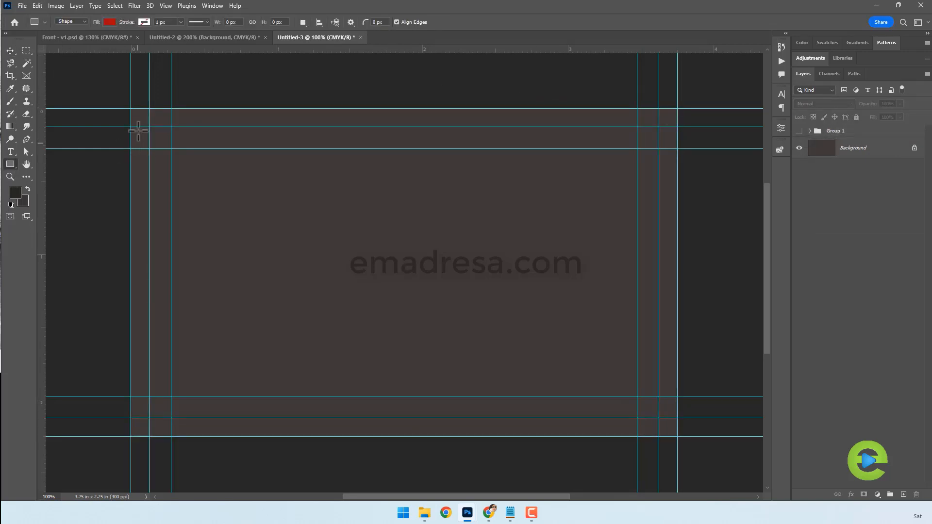
drag(149, 127, 659, 418)
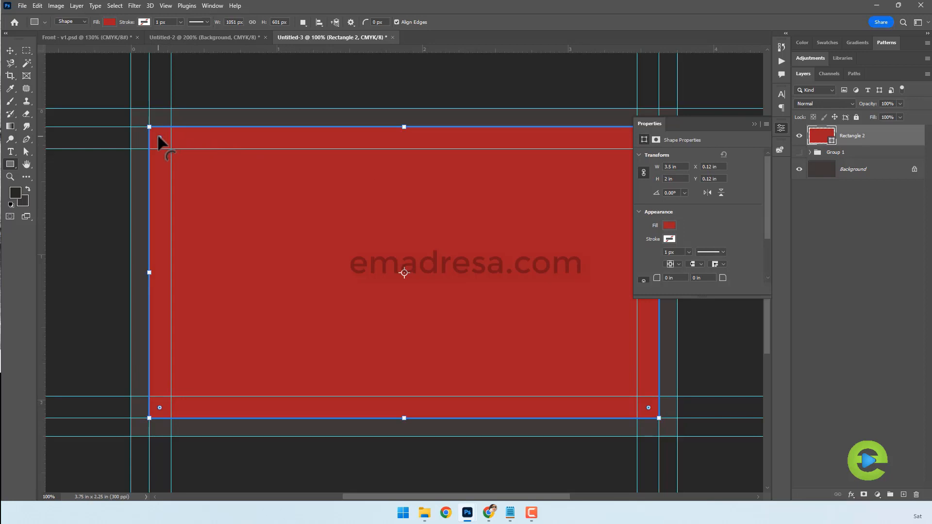
drag(159, 138, 170, 147)
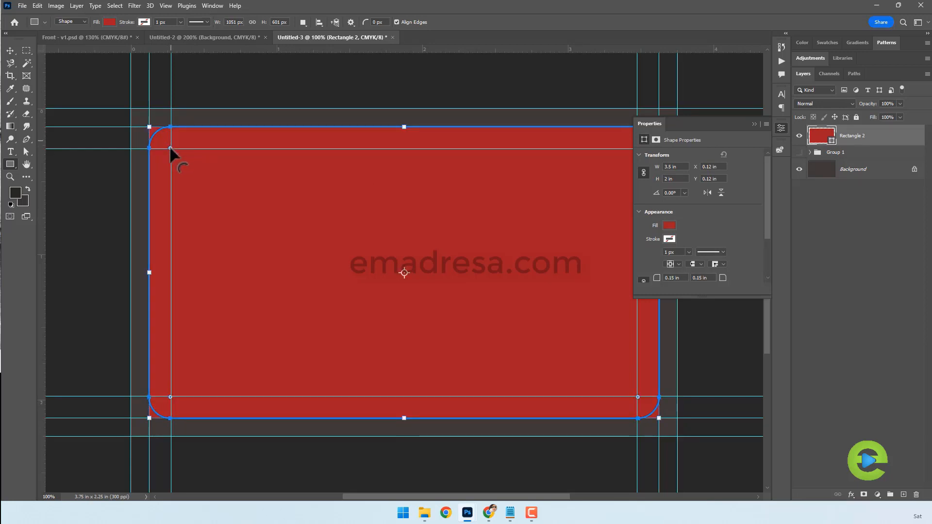
Remove the rounded rectangle's fill, give it a red stroke and raise the stroke width to at least 3 px.
click(111, 22)
click(53, 40)
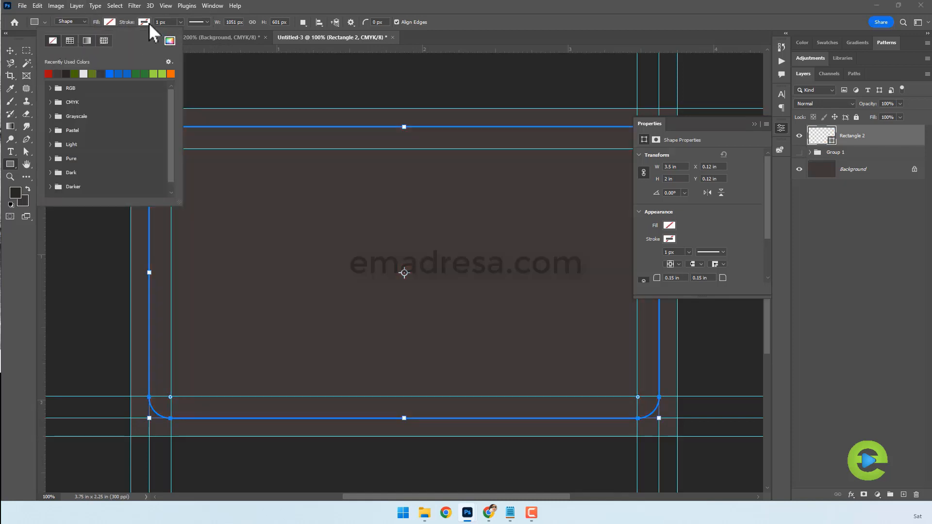
click(145, 23)
click(83, 73)
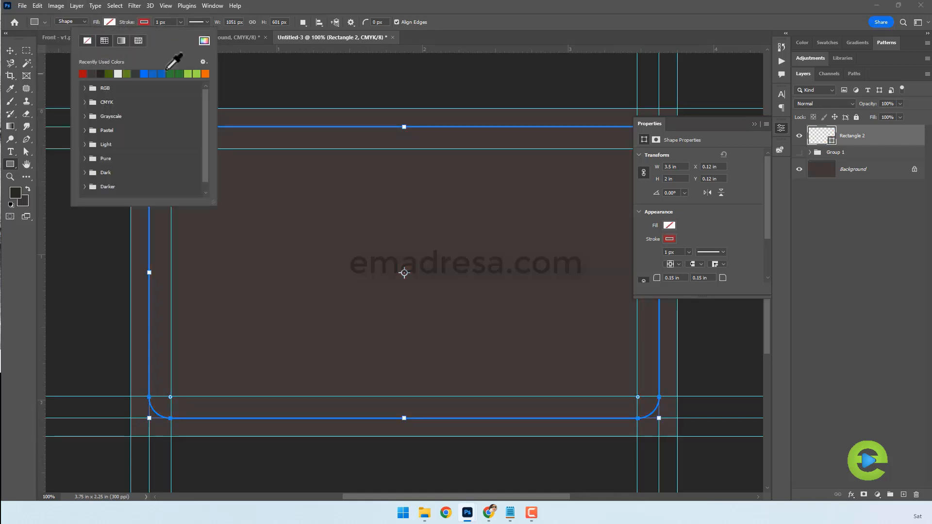
click(389, 2)
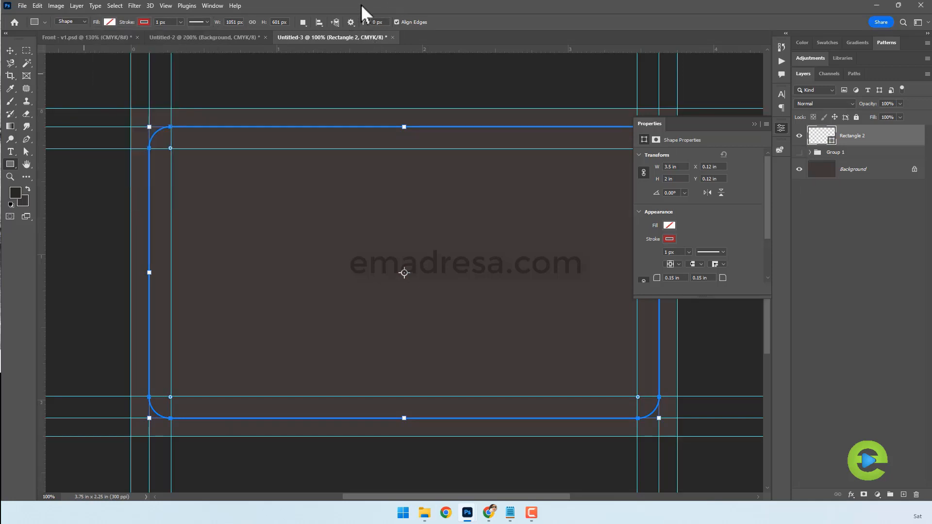
drag(159, 23, 143, 23)
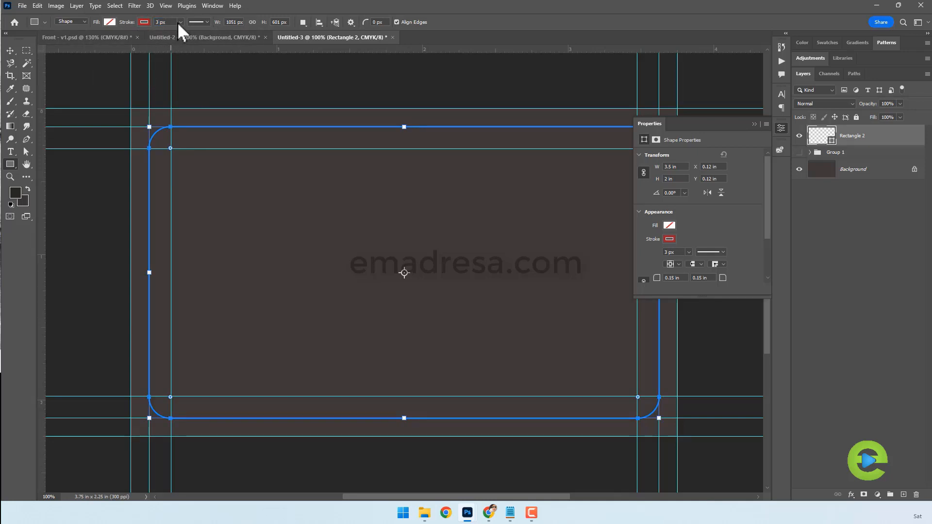
drag(180, 22, 180, 33)
key(v)
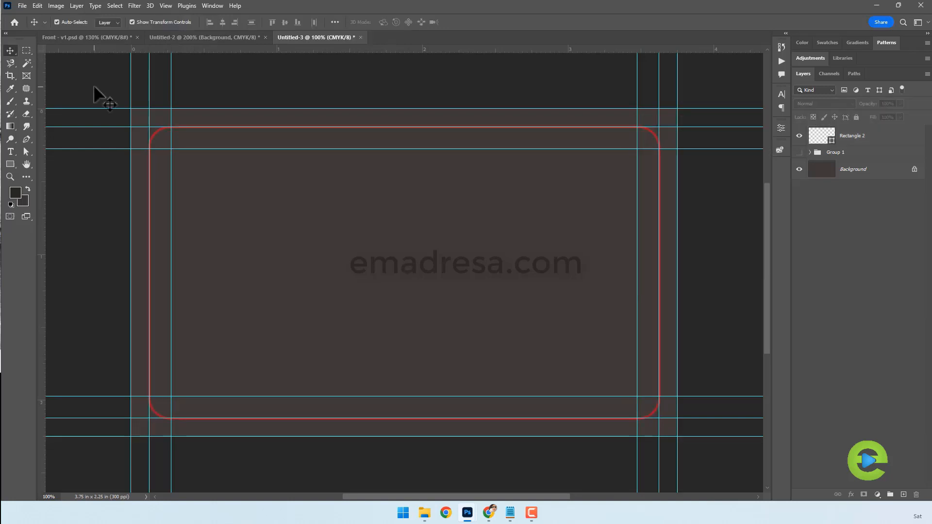
Shrink the rounded outline slightly on all four sides so that its outer stroke edge sits on the trim guides.
click(155, 138)
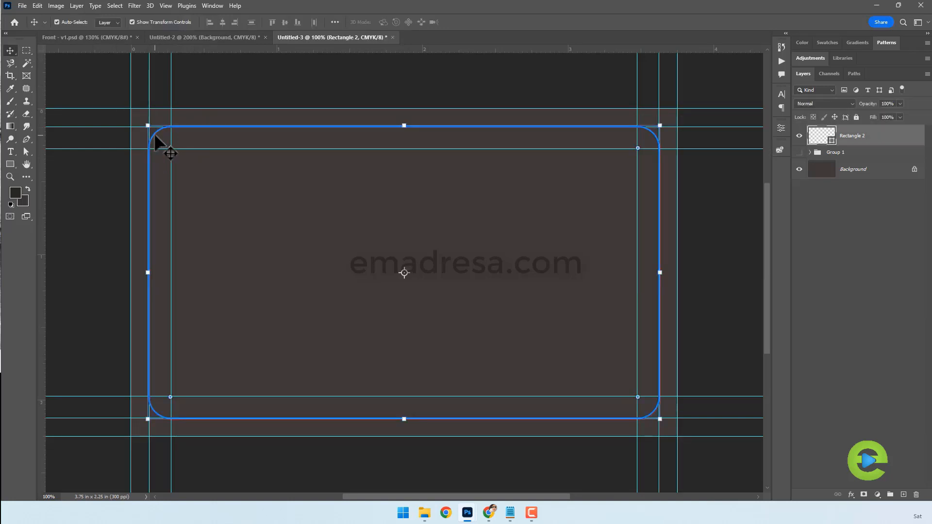
drag(404, 126, 404, 128)
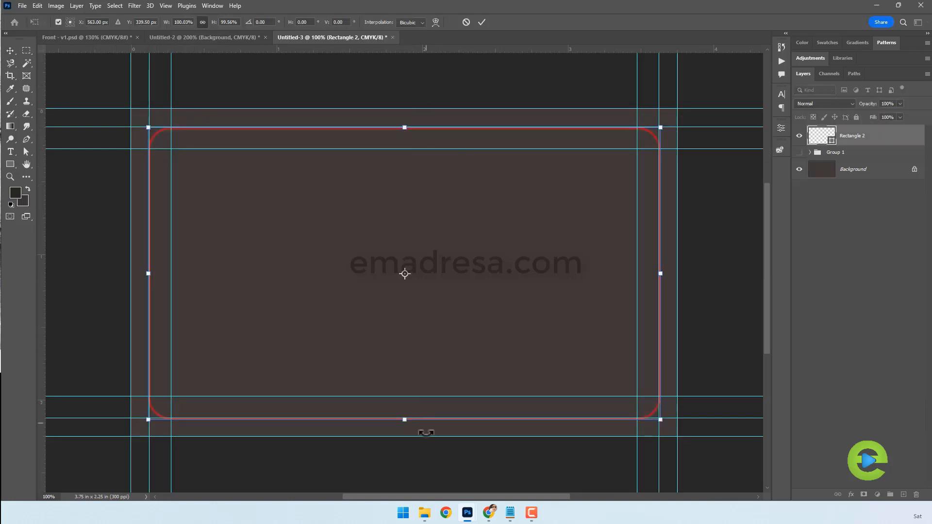
drag(405, 420, 405, 418)
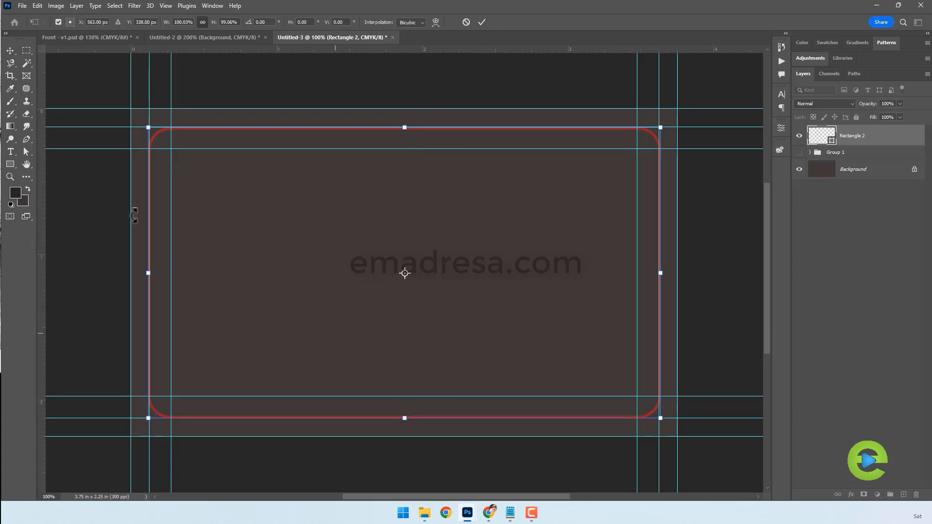
drag(148, 272, 150, 273)
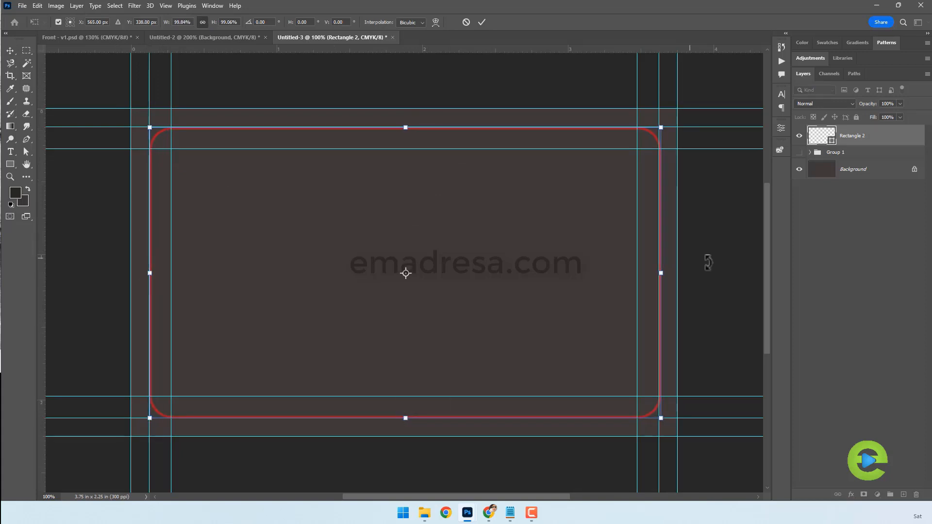
drag(661, 273, 659, 274)
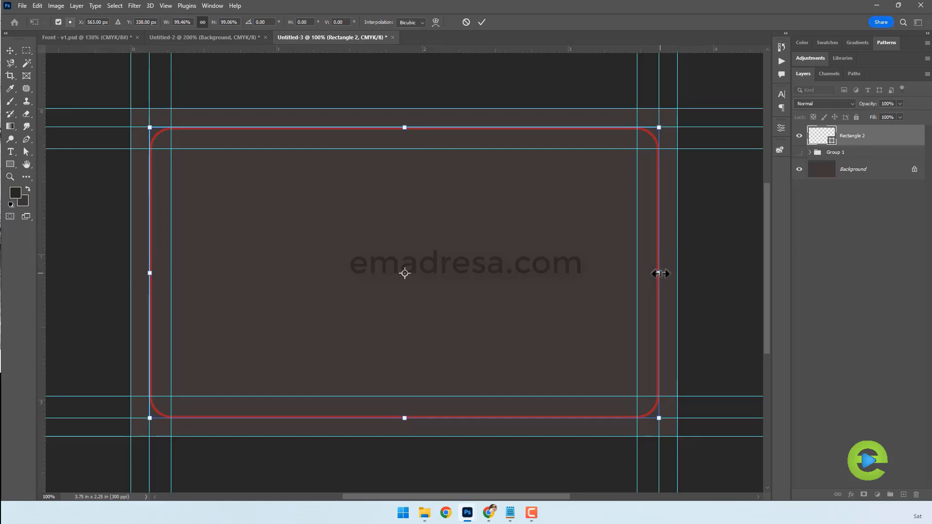
key(Return)
click(741, 237)
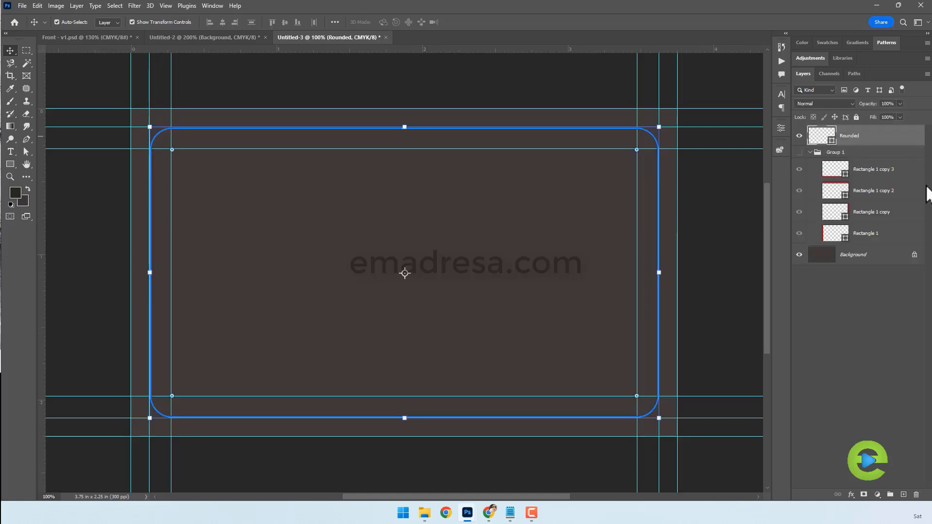
Move the Rounded layer into Group 1 and put the four red bleed strip layers in their own nested group.
drag(879, 143, 874, 161)
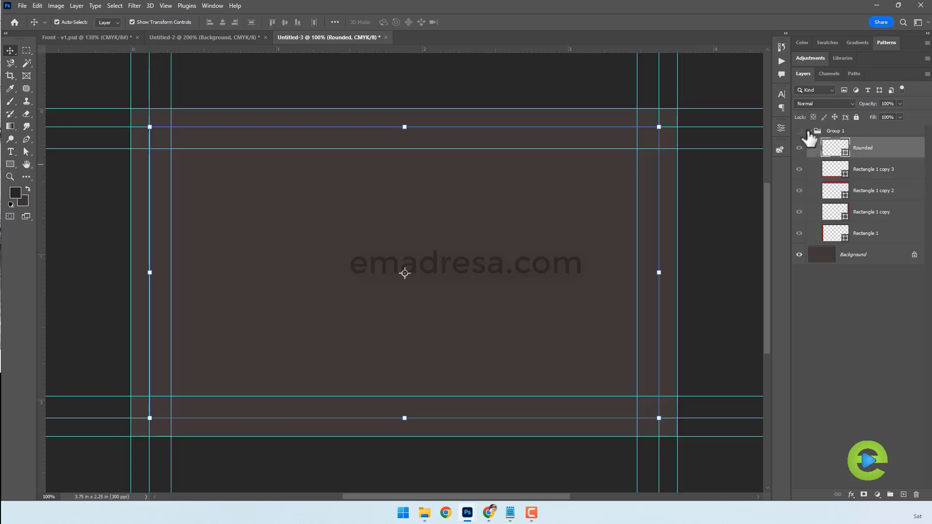
click(869, 174)
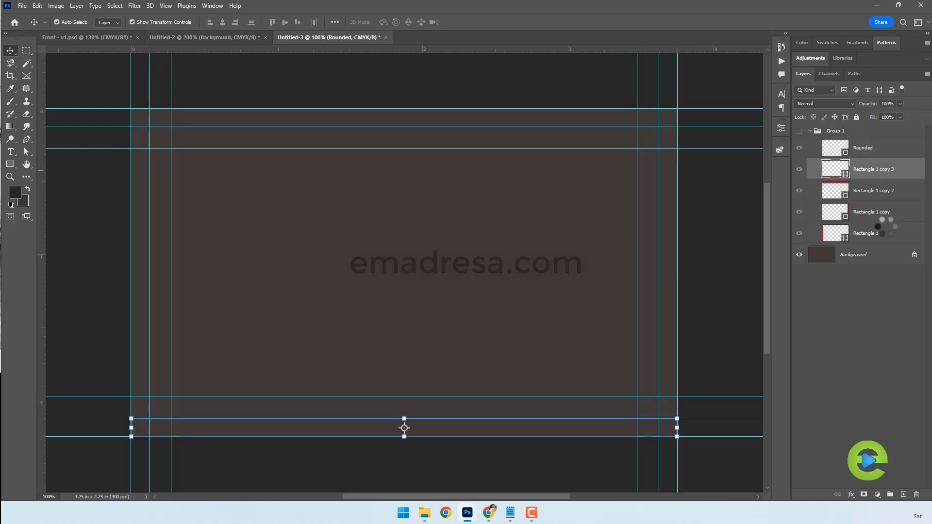
shift+click(888, 237)
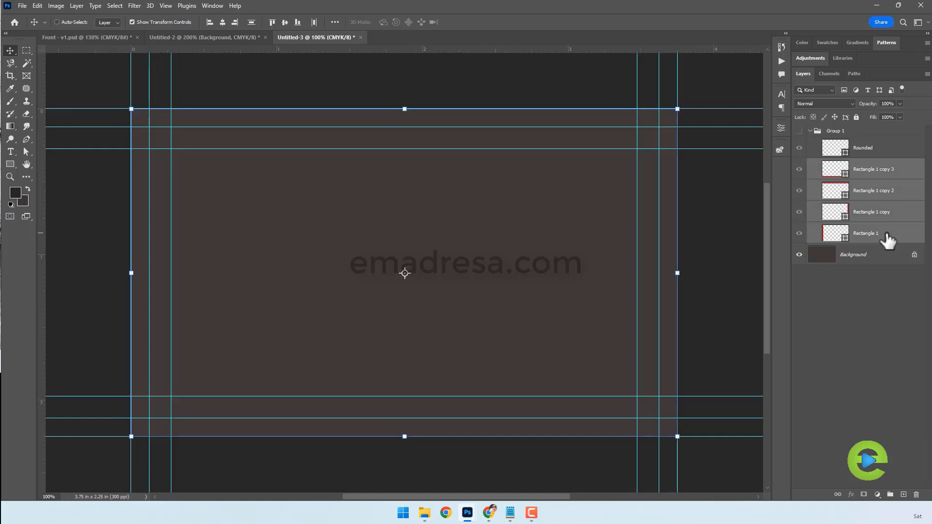
key(ctrl+g)
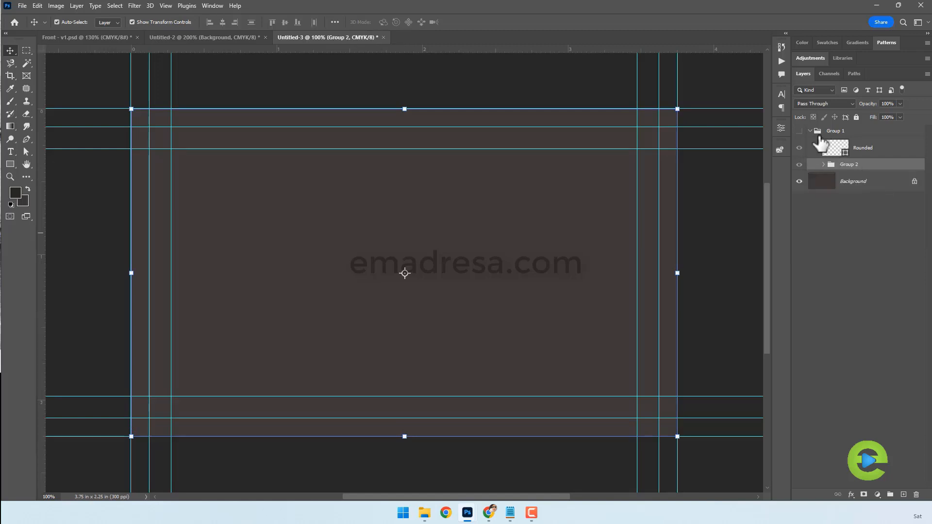
Rename the outer overlay group as Bleed & Trim.
double_click(834, 132)
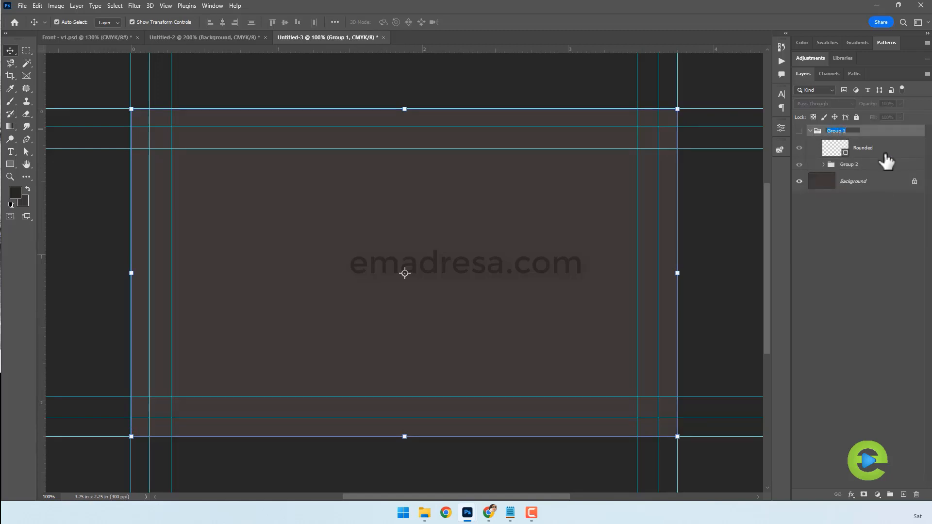
text(Bleed)
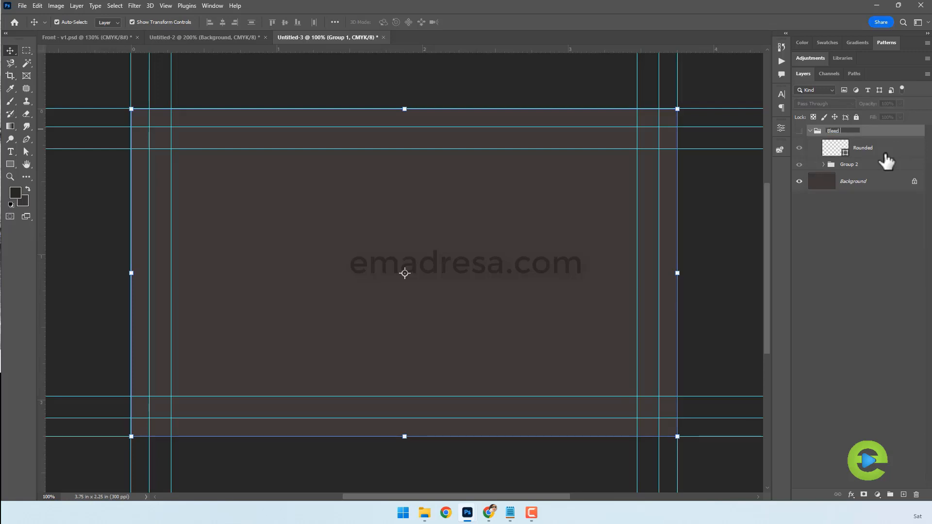
text( &)
text(Trim)
key(Return)
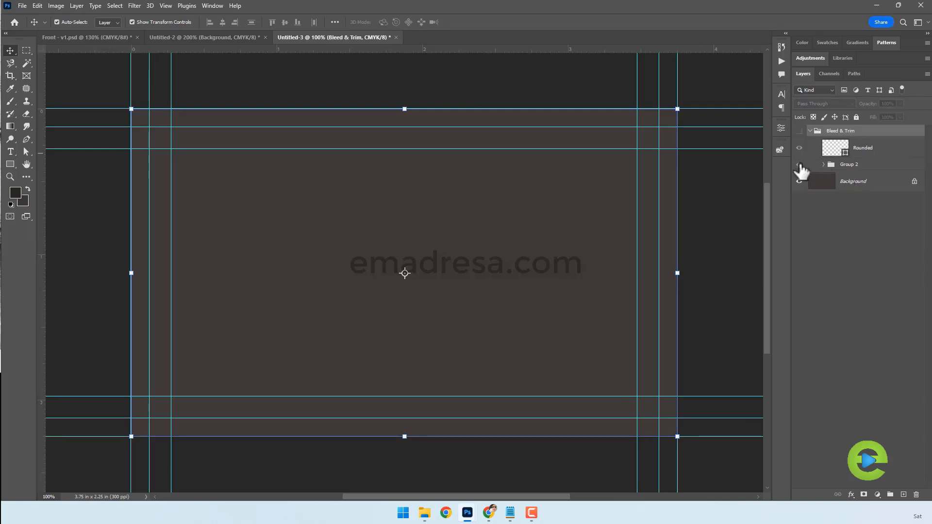
Show the overlays briefly, then hide the bleed strip subgroup, the rounded outline and the whole Bleed & Trim group.
click(799, 166)
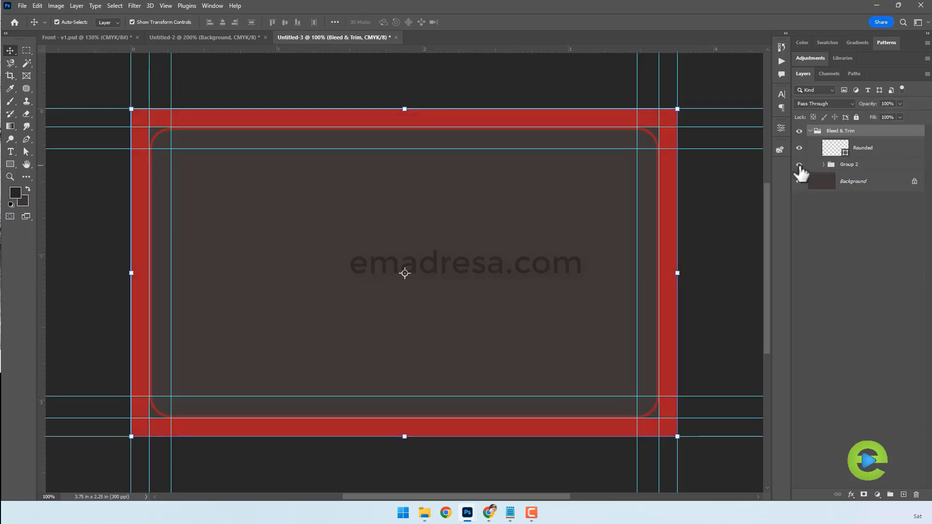
click(799, 165)
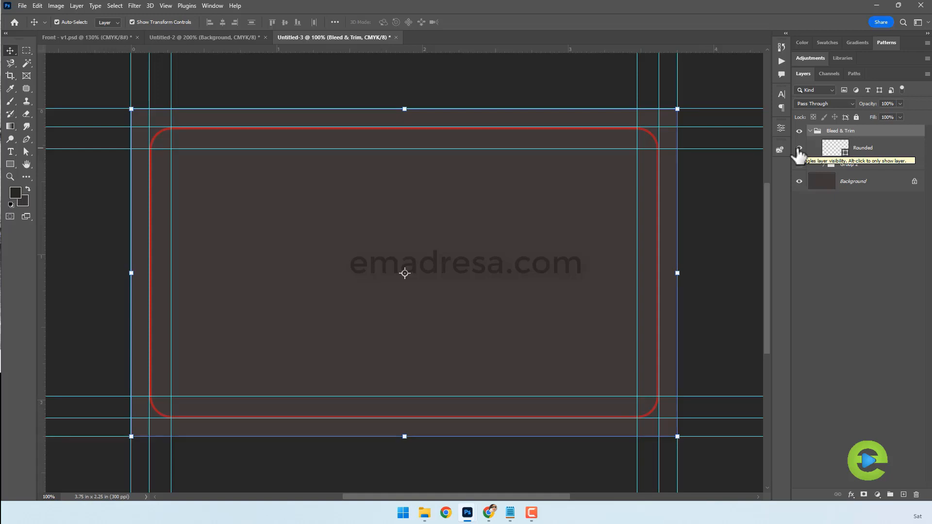
click(799, 131)
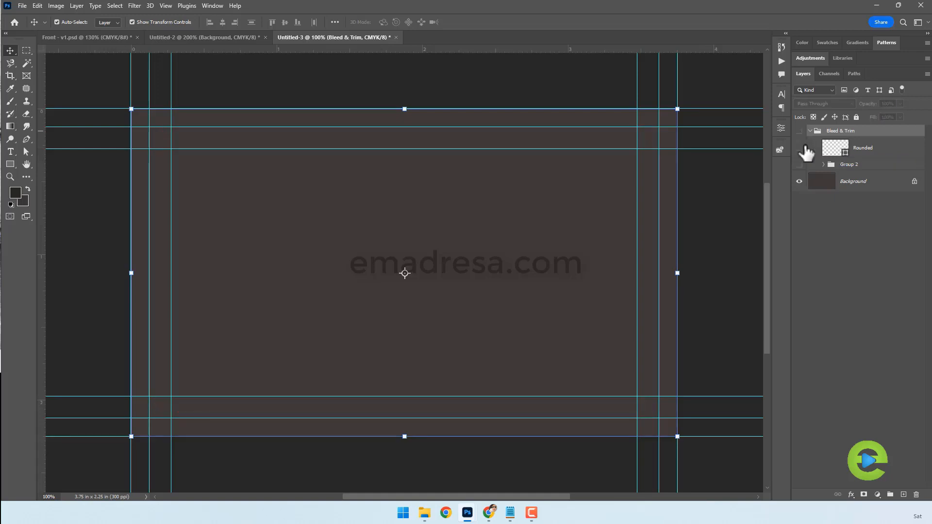
Add a new layer directly above the Background and fill it with green 57830e.
click(850, 182)
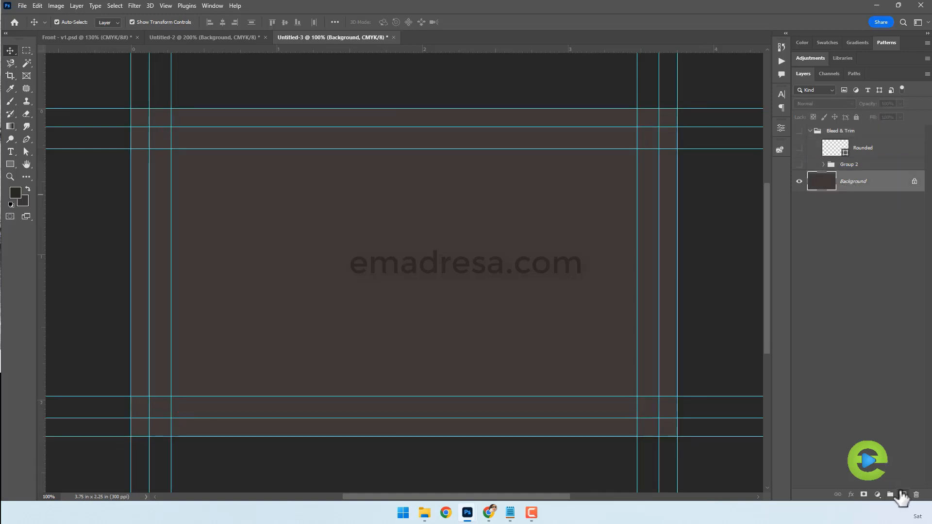
click(903, 495)
click(15, 193)
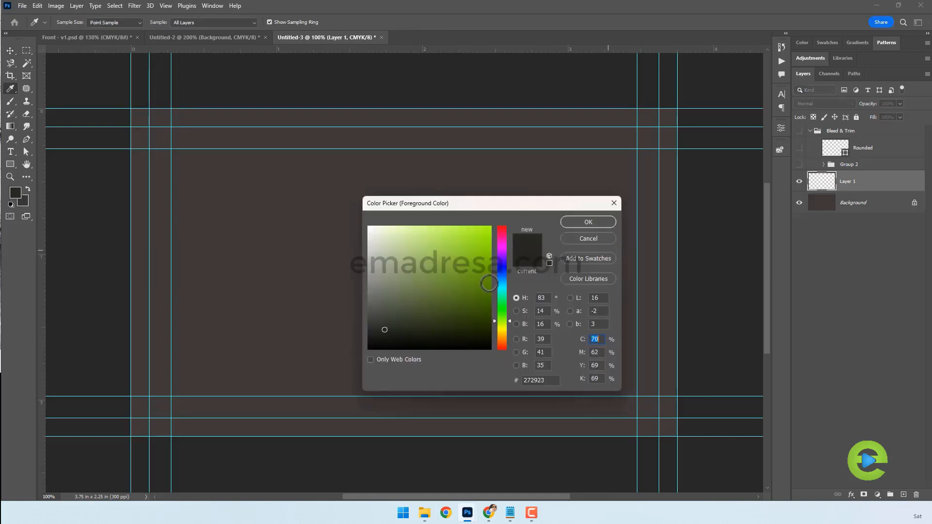
mouse_move(489, 283)
mouse_down()
mouse_move(480, 275)
mouse_move(478, 286)
mouse_up()
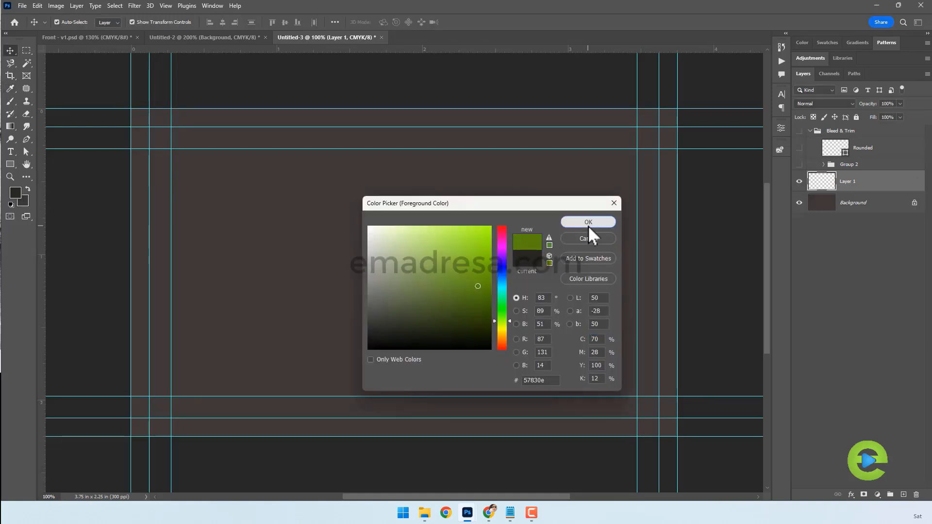
click(588, 223)
key(alt+BackSpace)
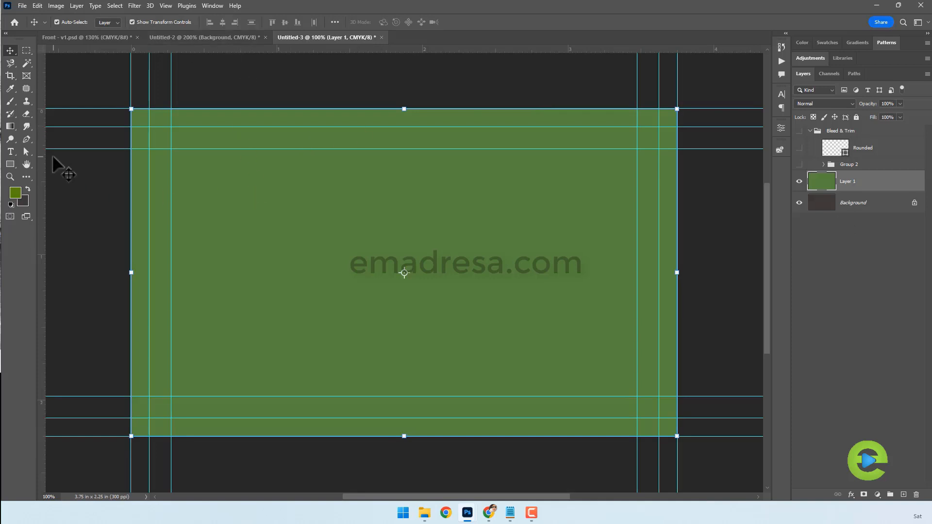
Paint a white glow at the card's centre on a new layer with a 1102 px soft round brush, and set its blend mode to Overlay.
click(9, 99)
click(22, 199)
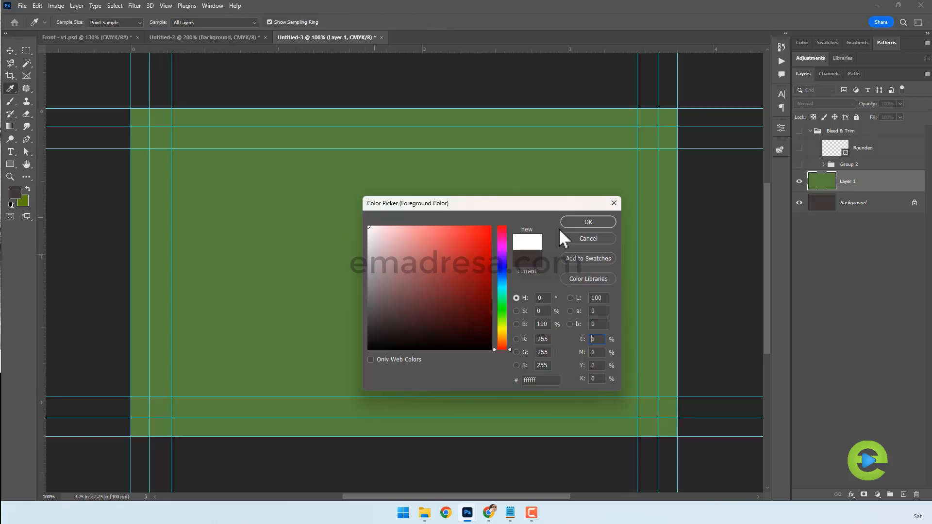
right_click(429, 265)
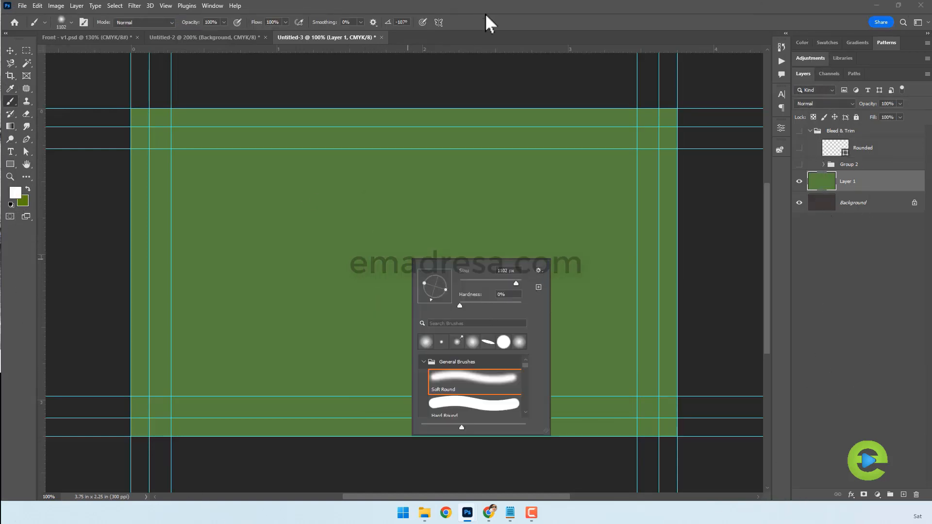
click(481, 8)
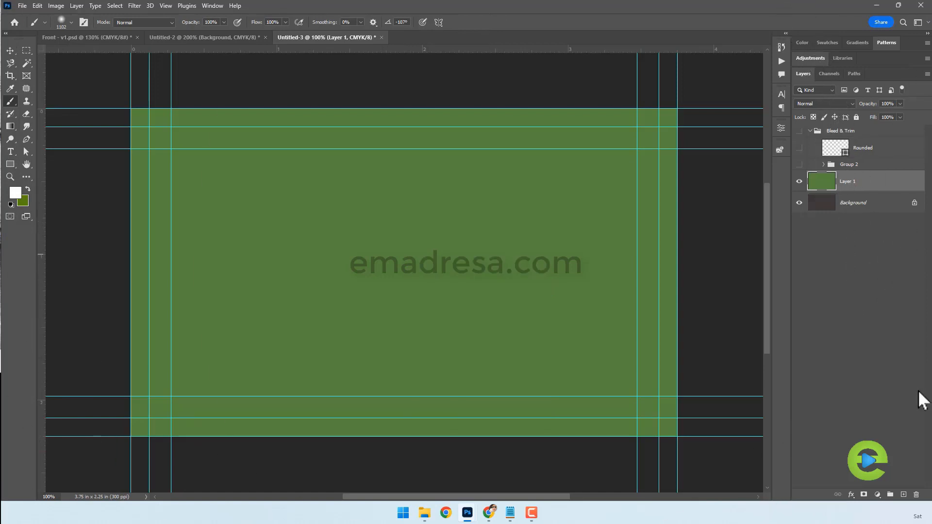
click(904, 494)
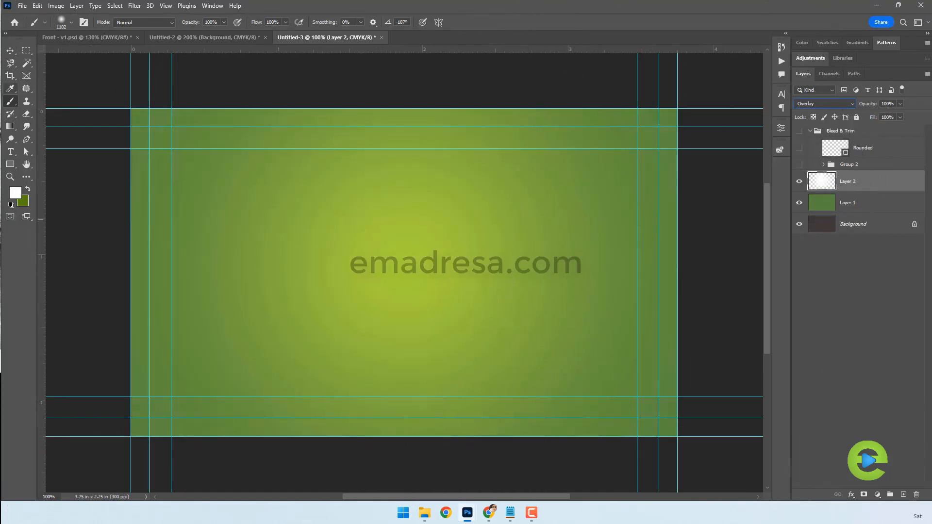
click(9, 50)
click(78, 67)
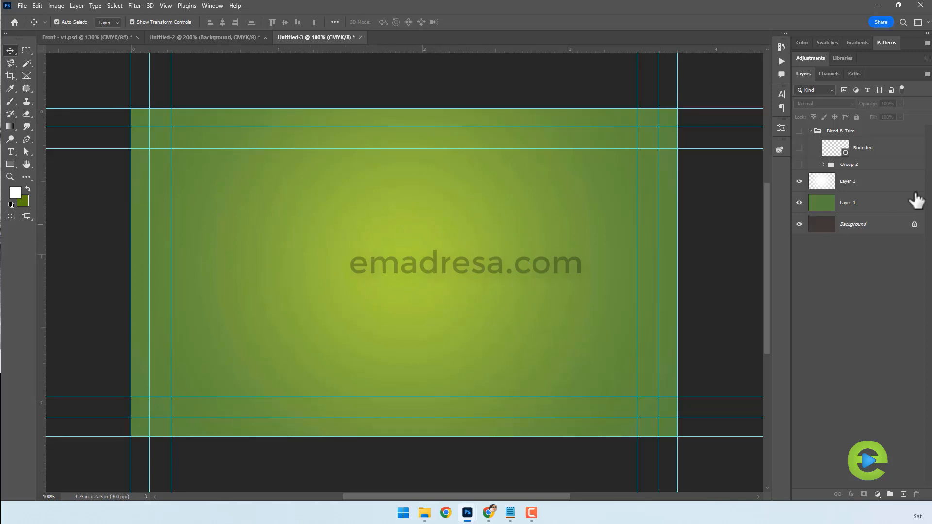
Collapse the Bleed & Trim group and group it together with the green fill and white glow layers.
click(899, 205)
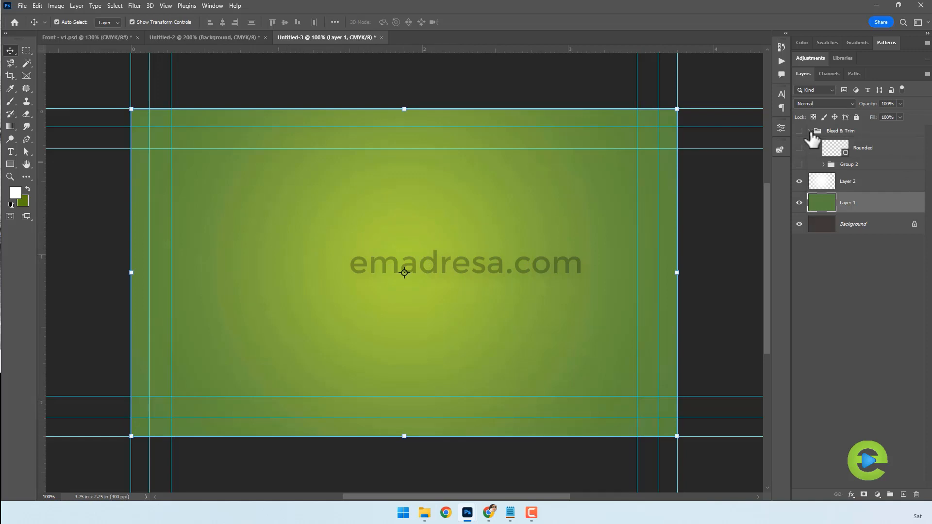
click(811, 132)
shift+click(902, 132)
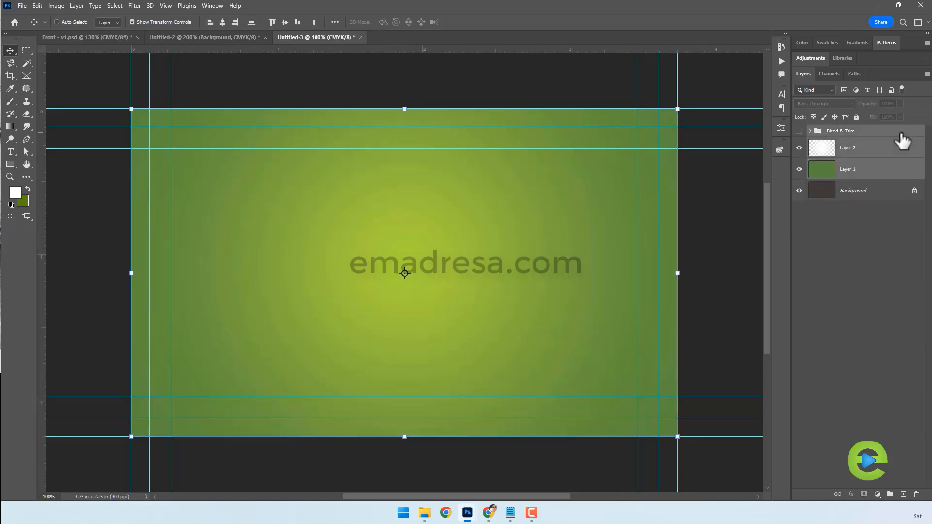
key(ctrl+g)
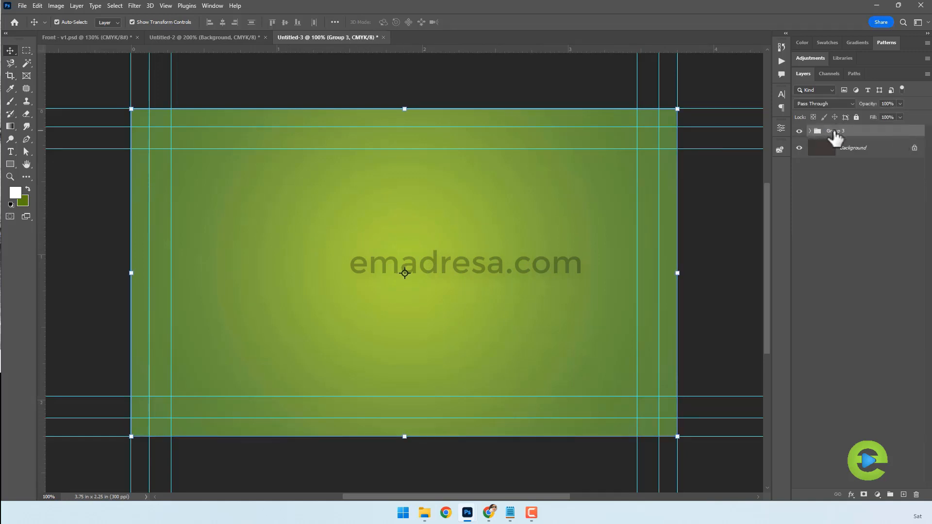